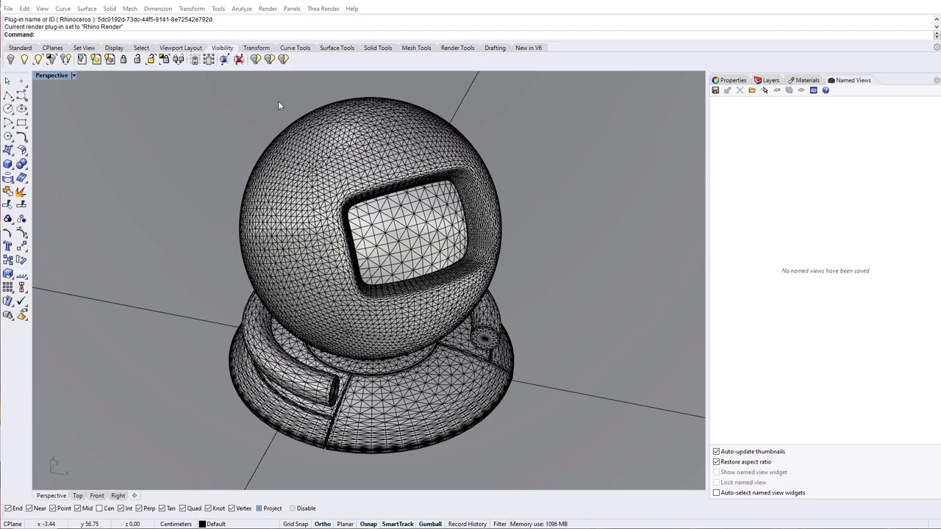
click(322, 9)
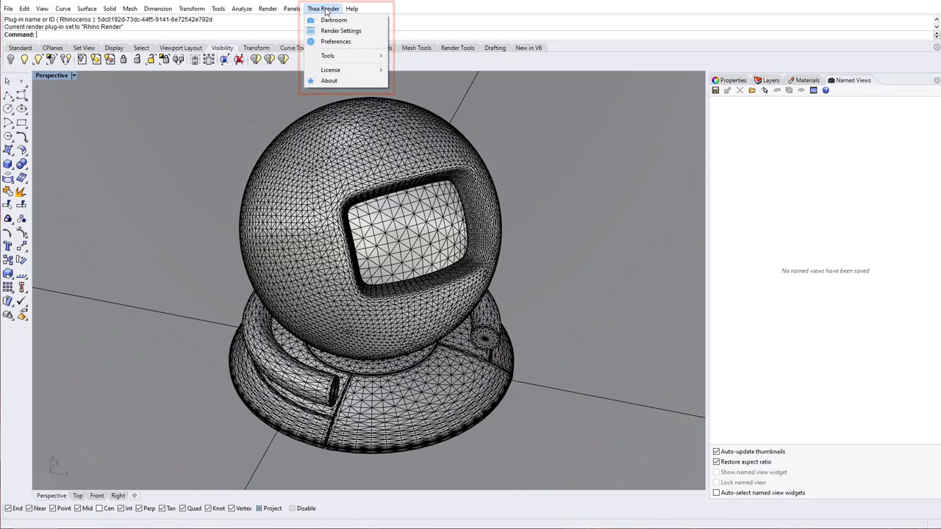
click(325, 9)
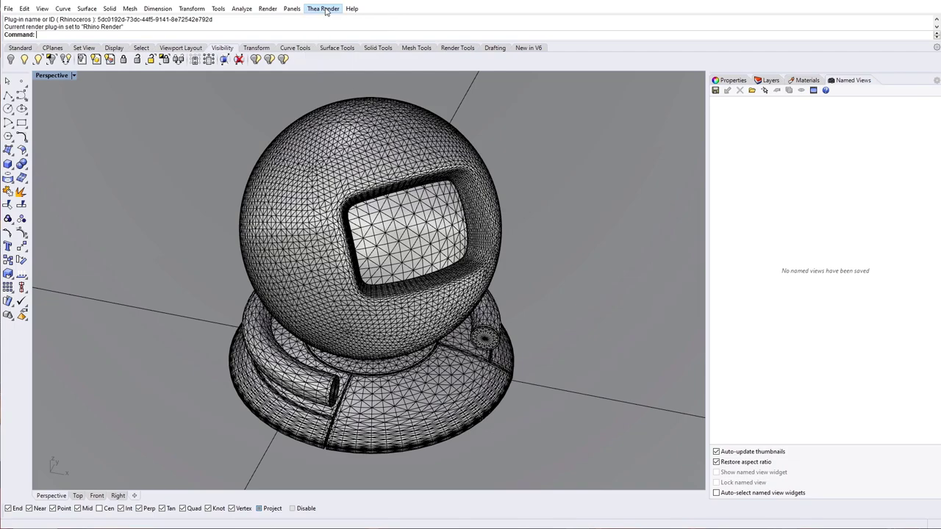
Show the TheaRender toolbar and dock it directly beneath the Visibility toolbar.
right_click(307, 66)
mouse_move(345, 68)
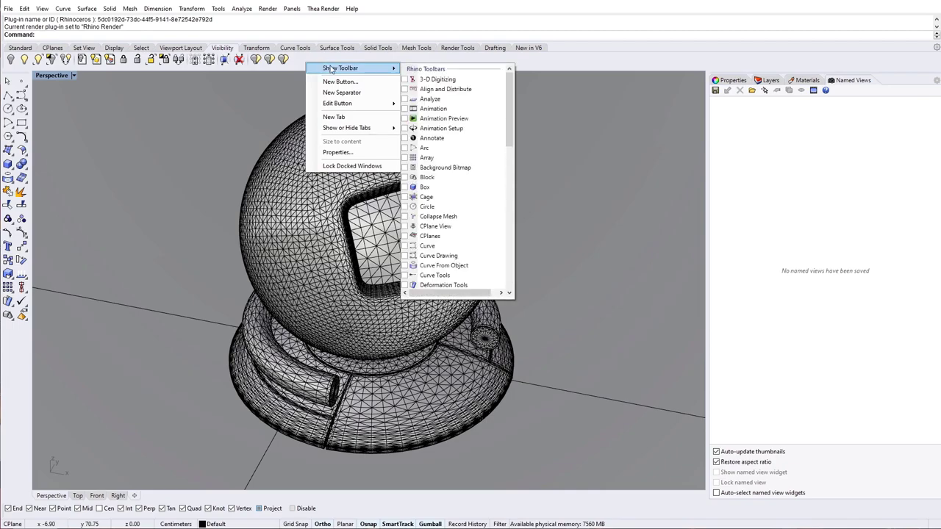
scroll(503, 87, down, 20)
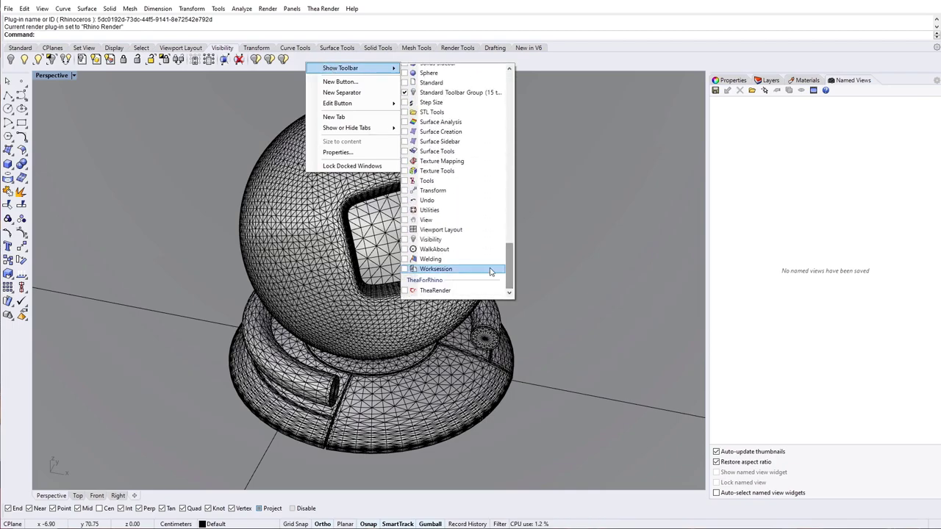
click(405, 291)
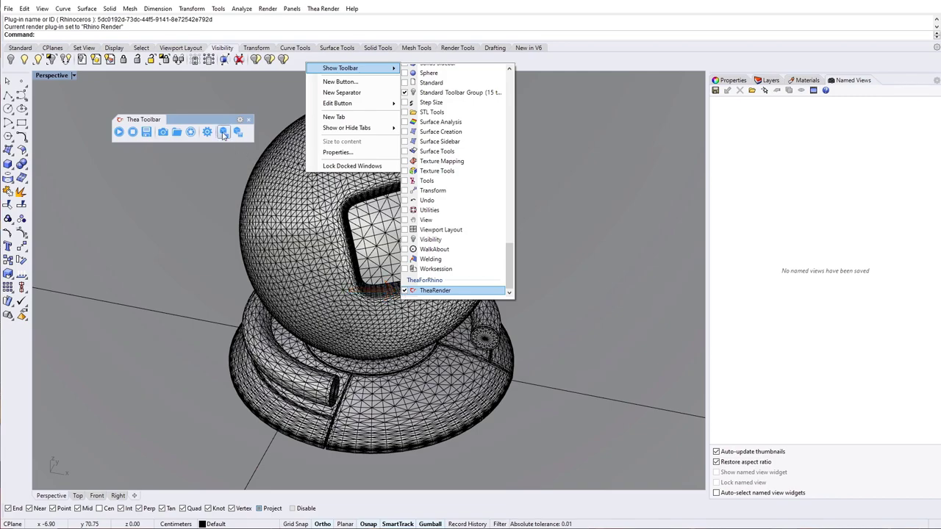
click(201, 119)
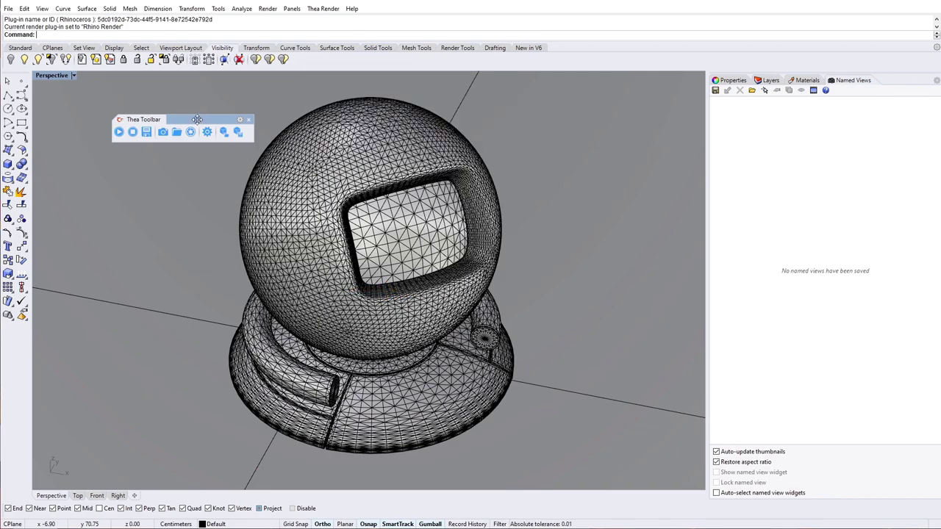
drag(197, 119, 115, 77)
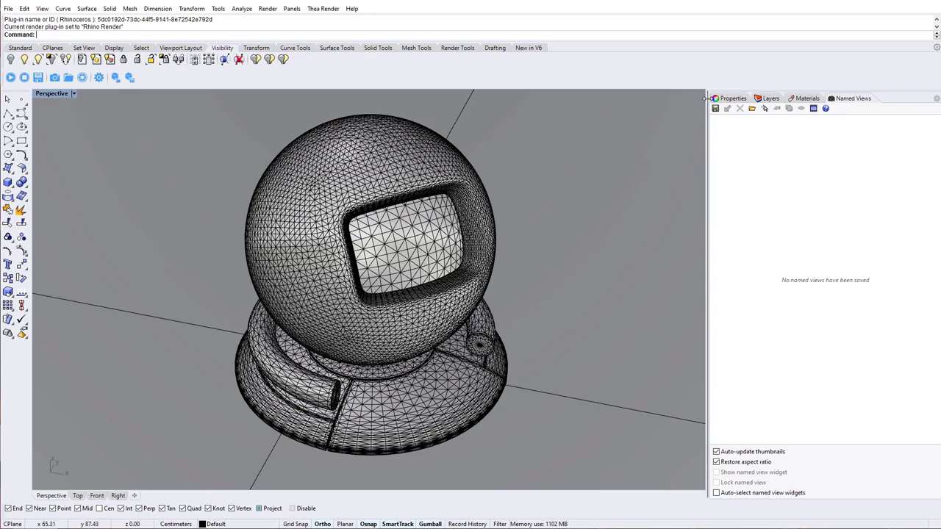
Add the Thea Render panel to the docked side panels and display its Environment and Camera settings.
right_click(713, 102)
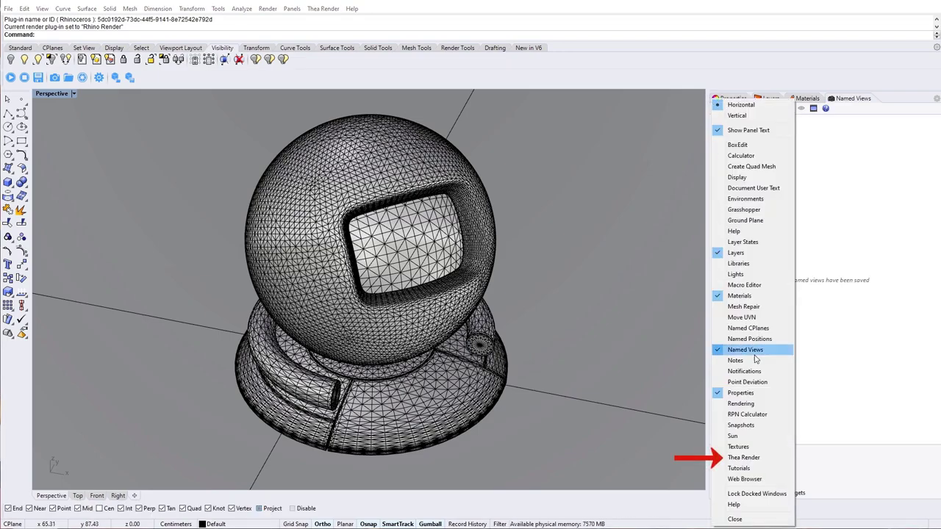
click(757, 458)
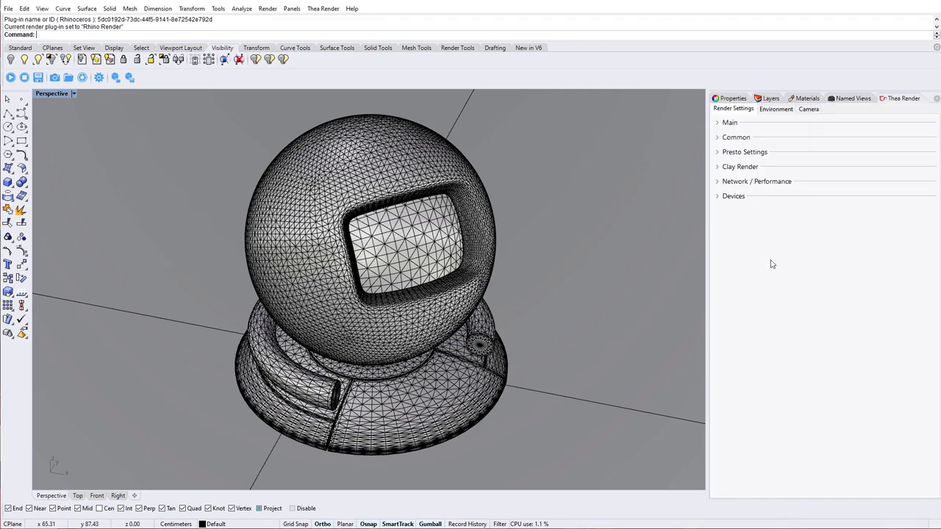
click(781, 111)
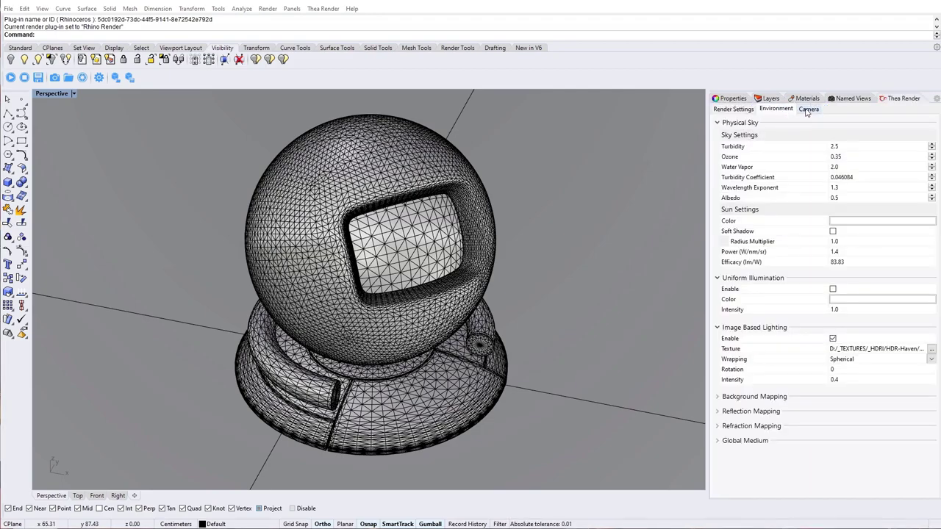
click(808, 110)
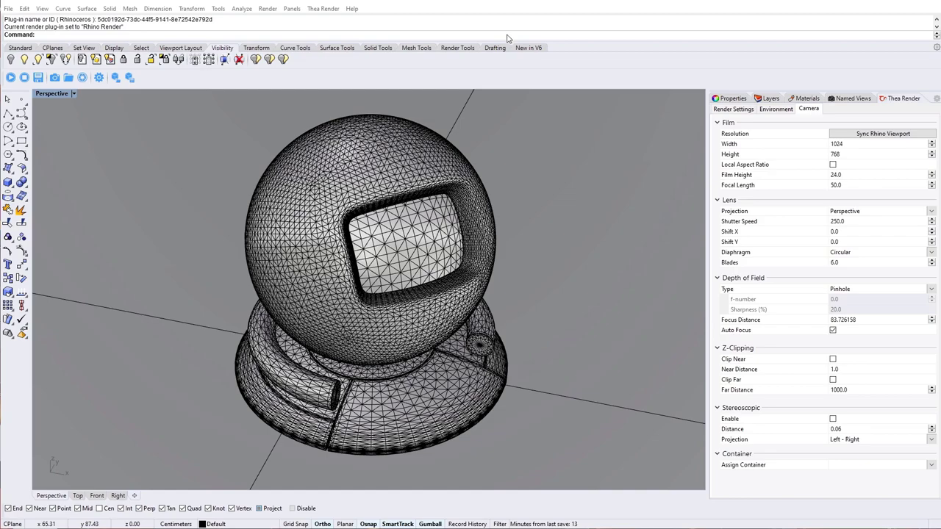
Set the current renderer to Thea For Rhino.
click(268, 10)
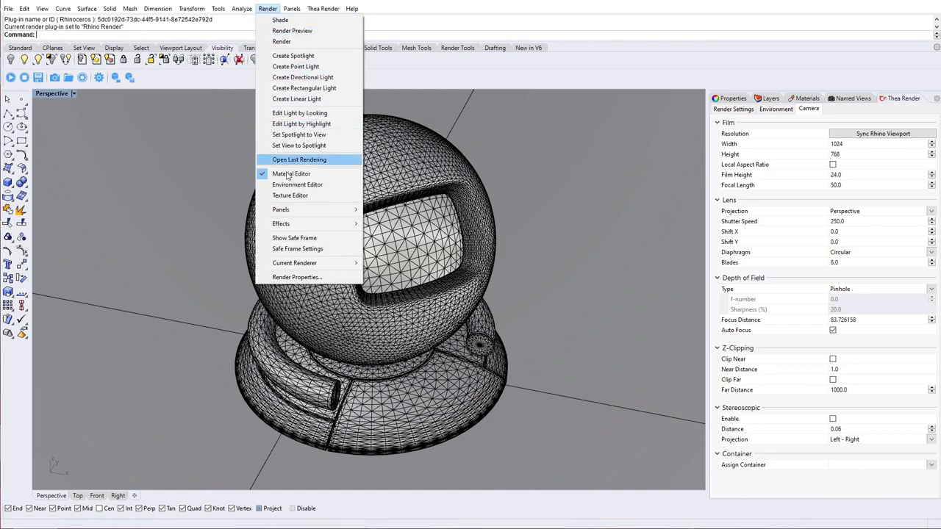
mouse_move(307, 270)
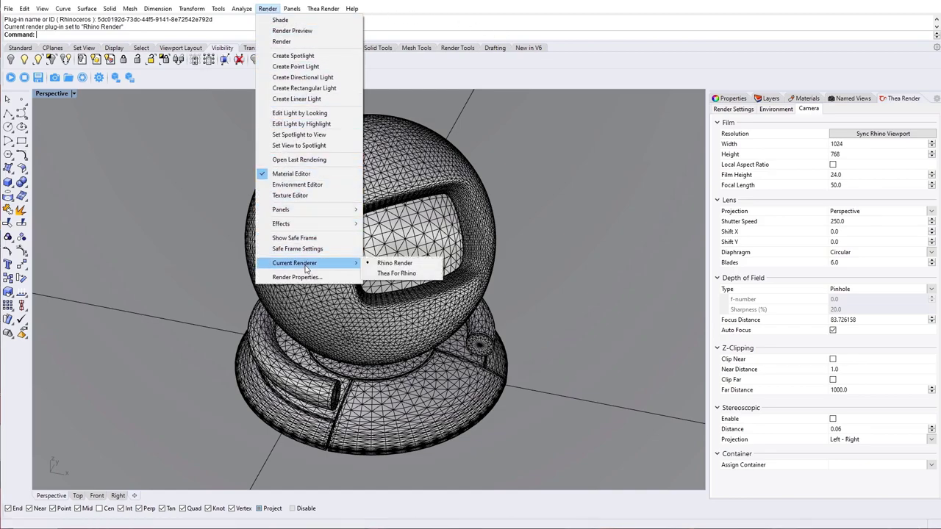
click(436, 278)
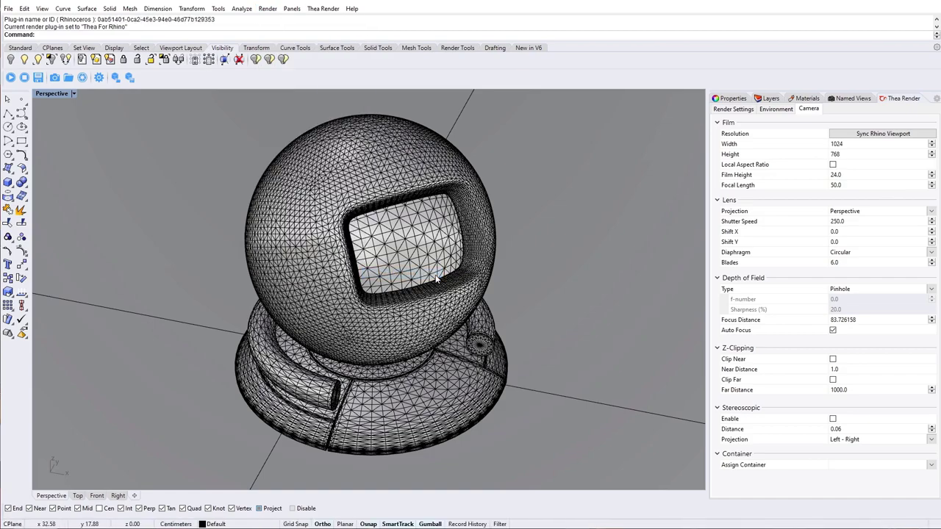
Show the document's materials and open the choices for adding a new material.
click(809, 98)
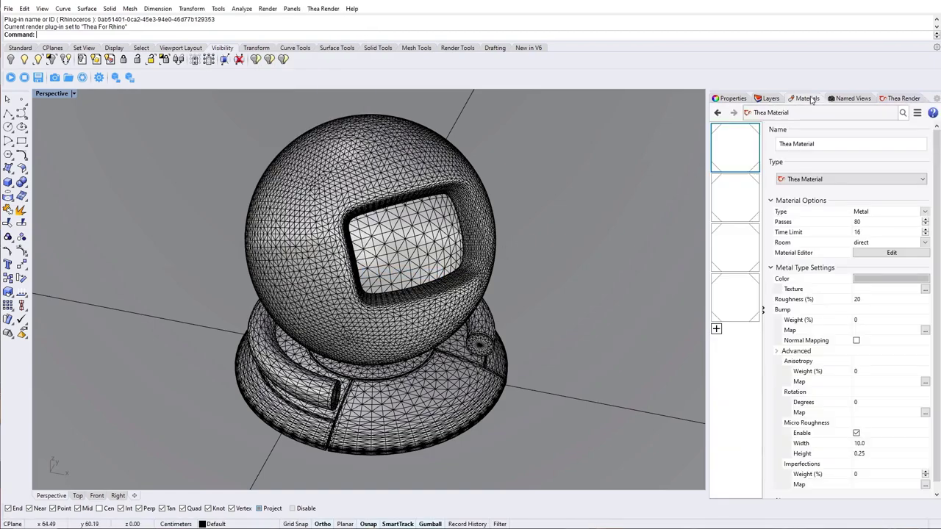
click(716, 328)
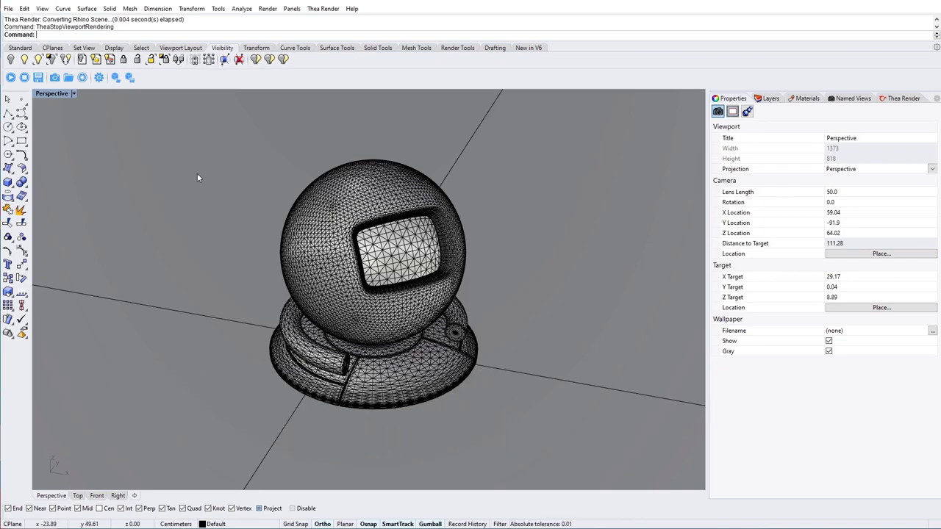
Preview the model from a different angle with interactive Thea rendering in the Perspective viewport, and stop the rendering.
click(10, 77)
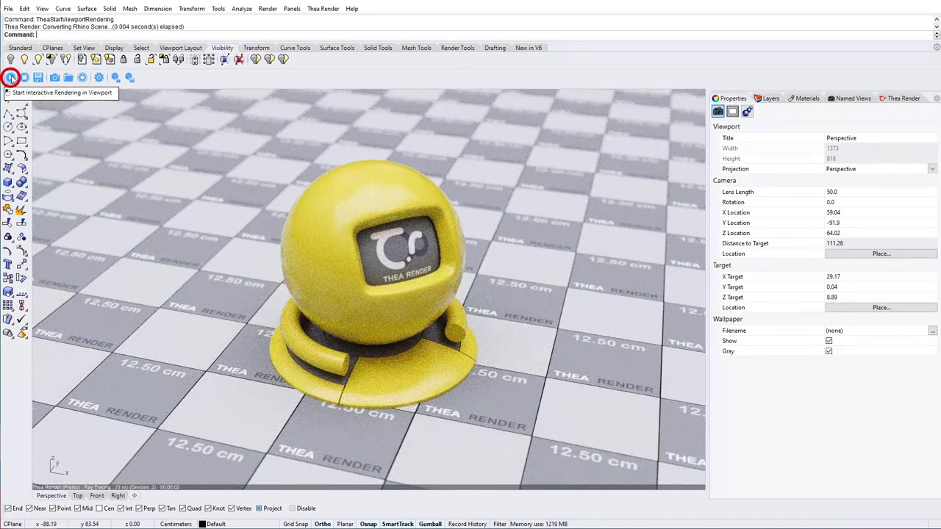
click(10, 77)
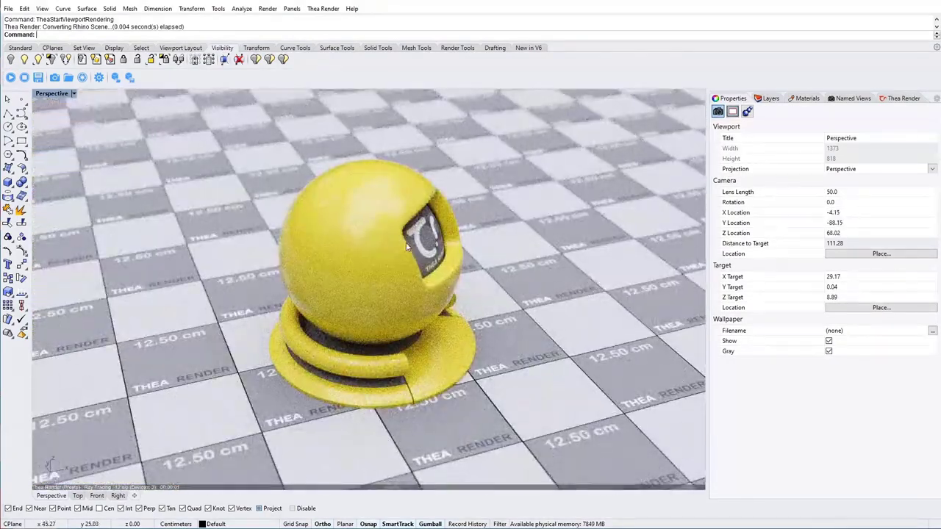
right_drag(367, 294, 316, 280)
scroll(391, 268, down, 3)
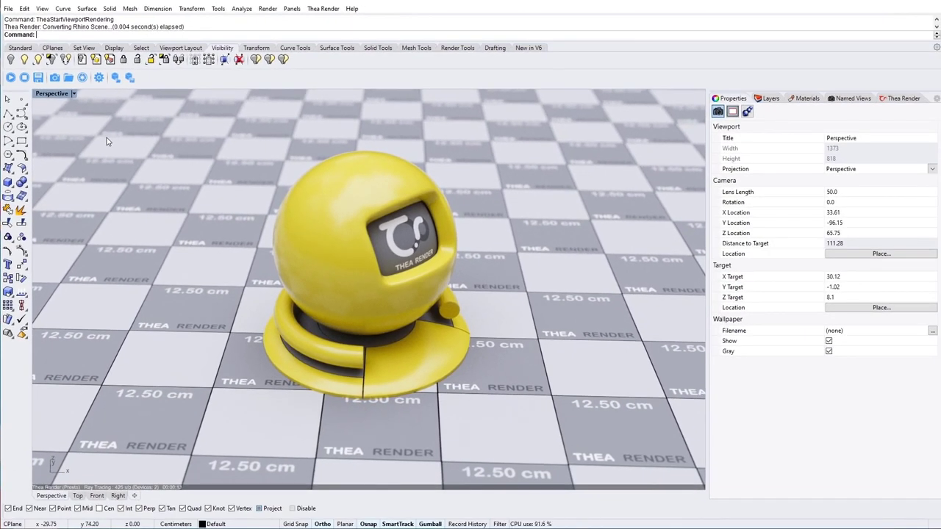
click(25, 77)
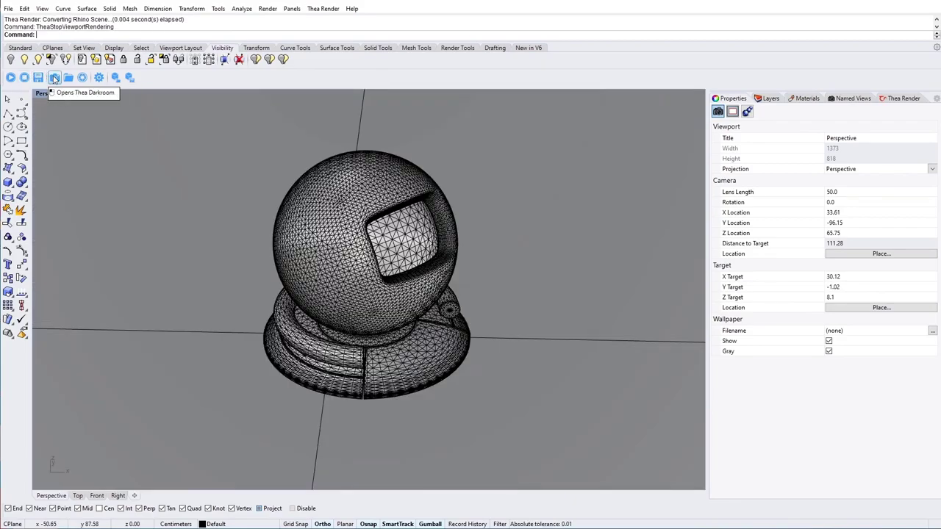
Open Thea Darkroom and start an interactive render of the Perspective view with the Presto engine.
click(55, 78)
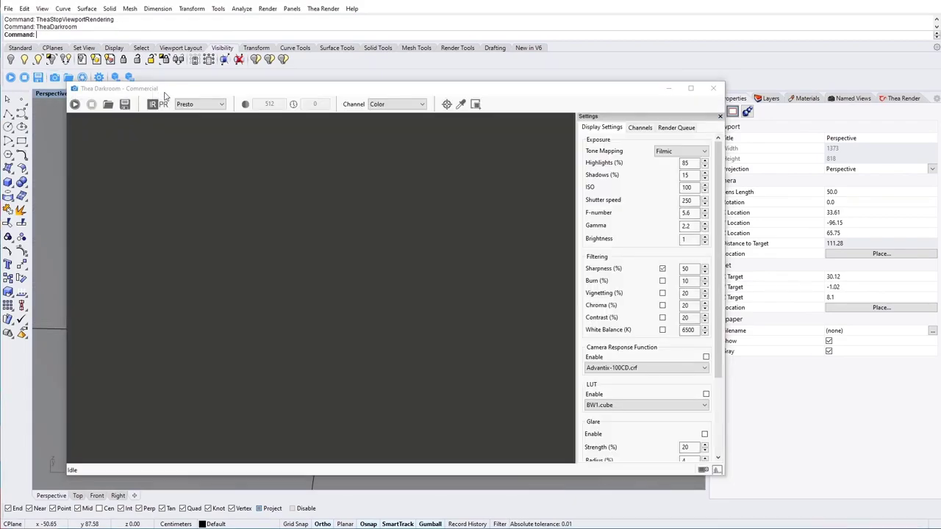
drag(167, 94, 374, 22)
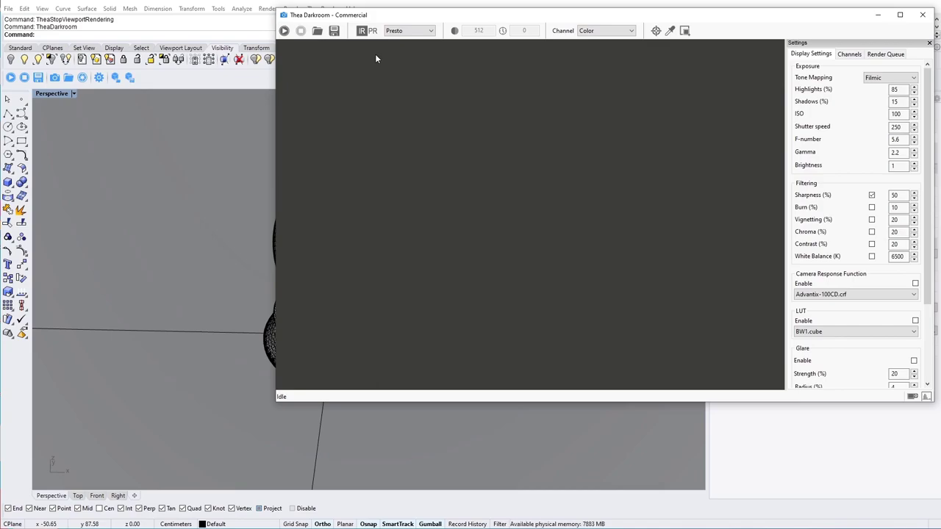
click(285, 32)
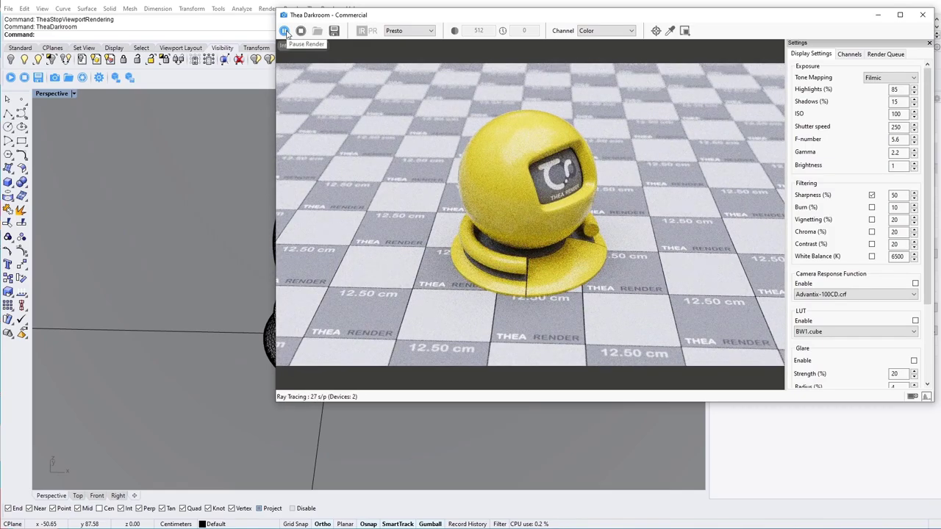
mouse_move(194, 221)
right_down()
mouse_move(225, 218)
mouse_move(248, 243)
mouse_move(228, 234)
right_up()
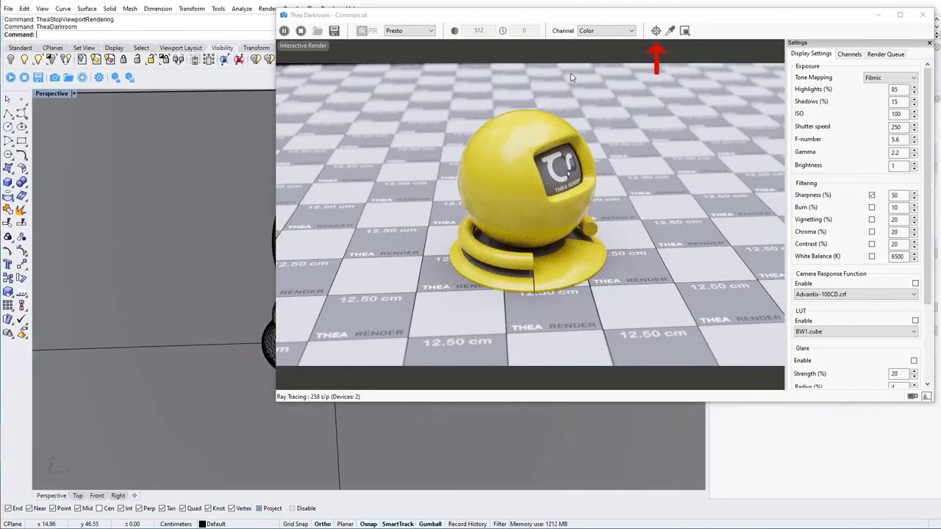
Pick the camera focus on the distant floor and on the front of the yellow sphere in a closer view.
click(656, 31)
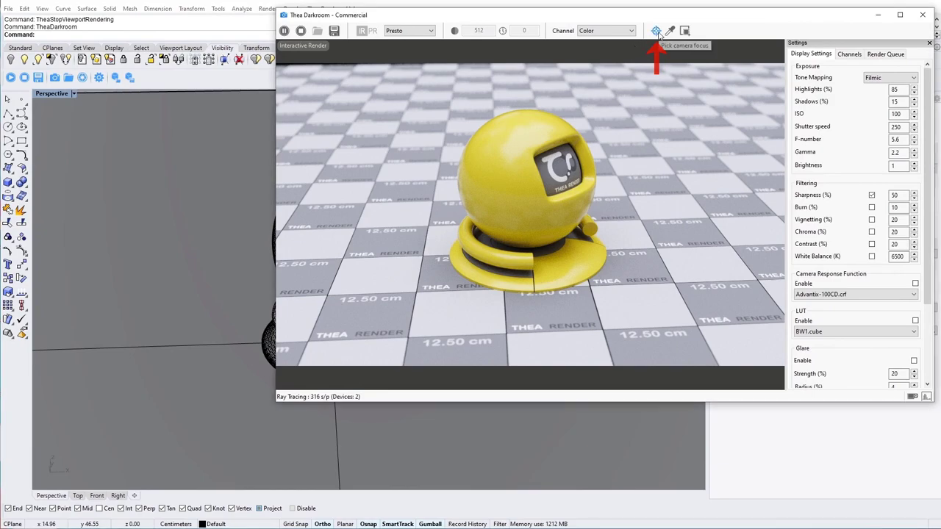
click(482, 79)
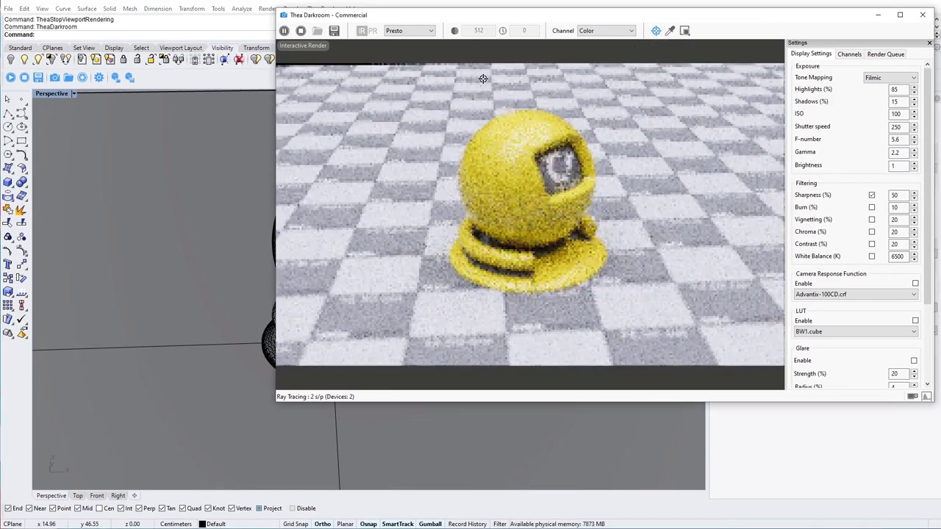
click(510, 174)
click(252, 233)
ctrl+right_drag(252, 233, 252, 208)
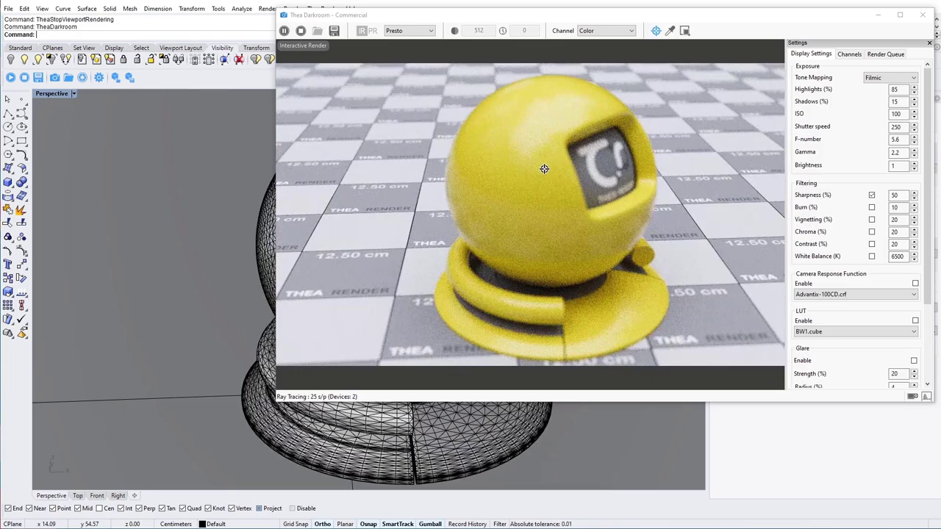
click(544, 169)
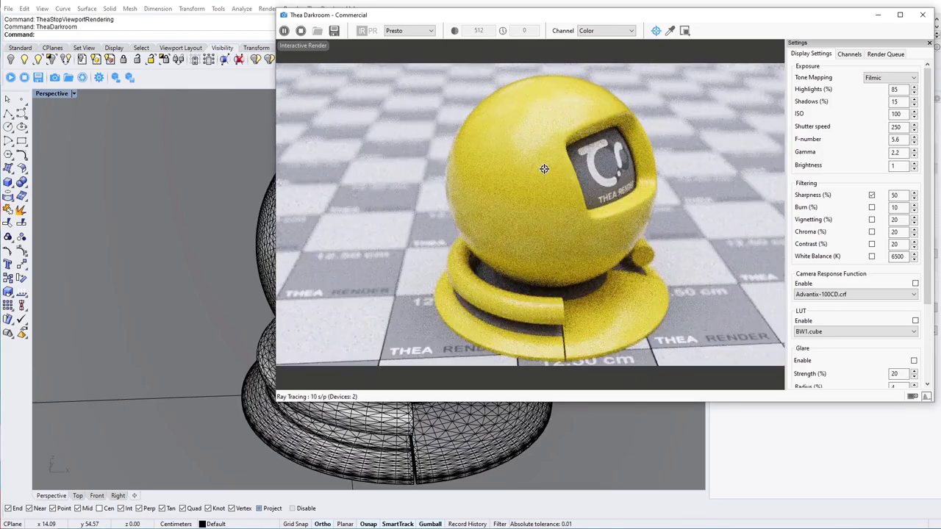
Pick the yellow sphere's material in the render, change its Basic layer diffuse color to orange, and close the material editor.
click(671, 30)
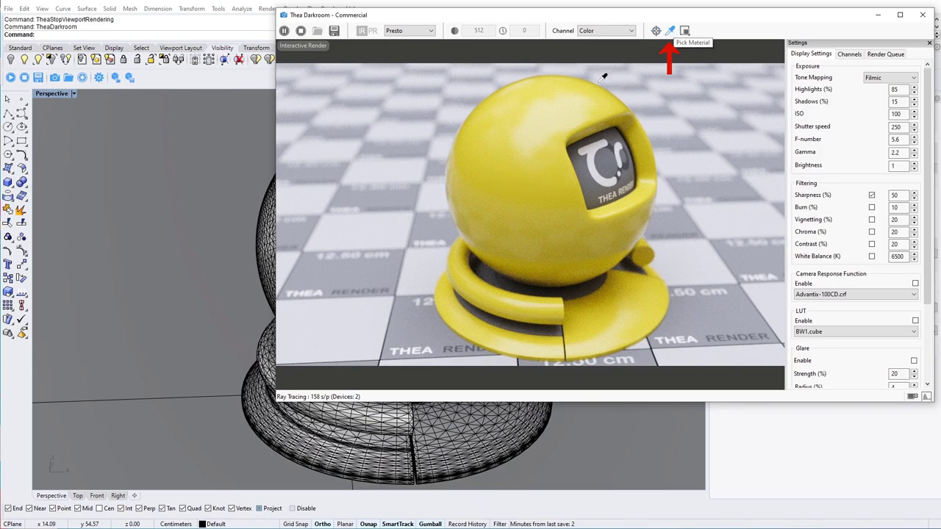
click(551, 123)
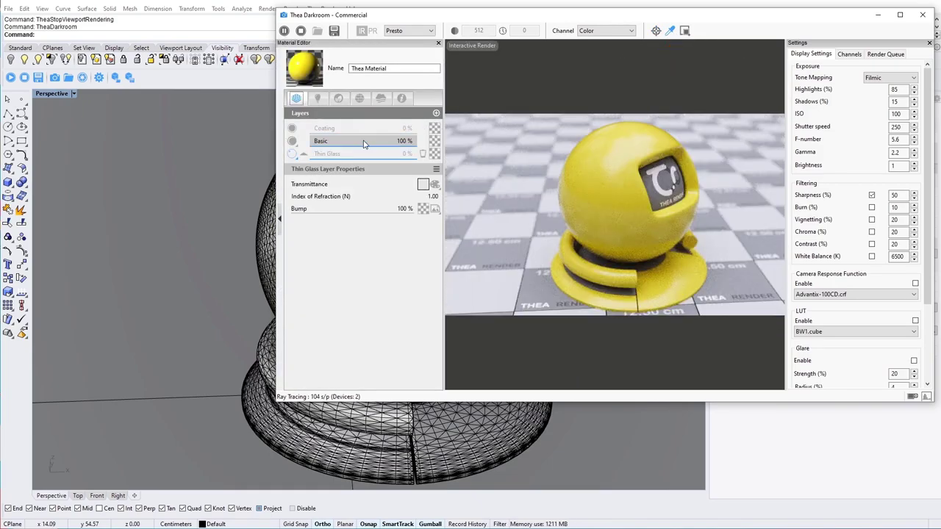
click(386, 144)
click(402, 184)
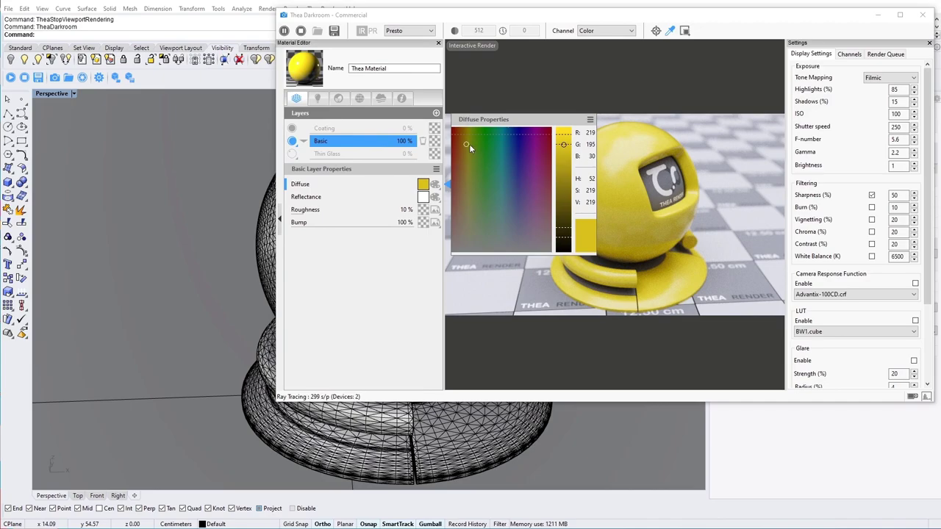
drag(469, 144, 461, 144)
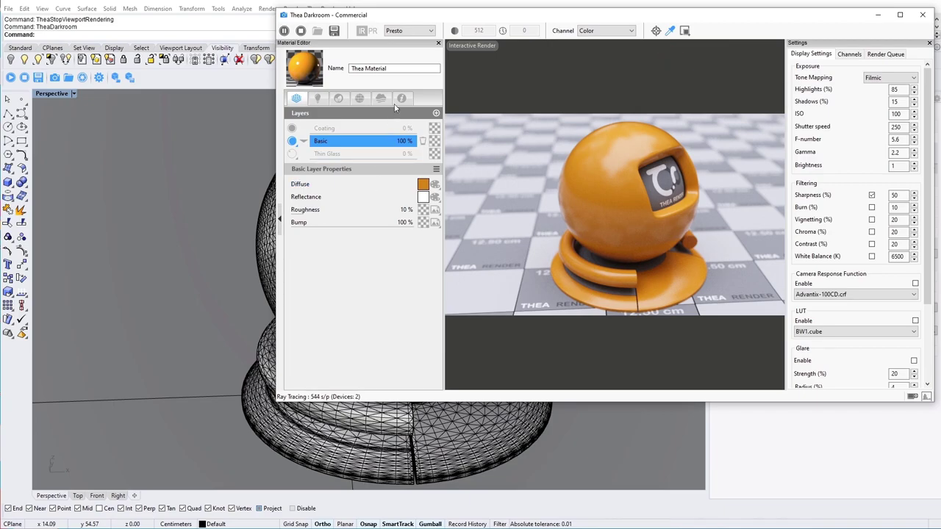
click(437, 45)
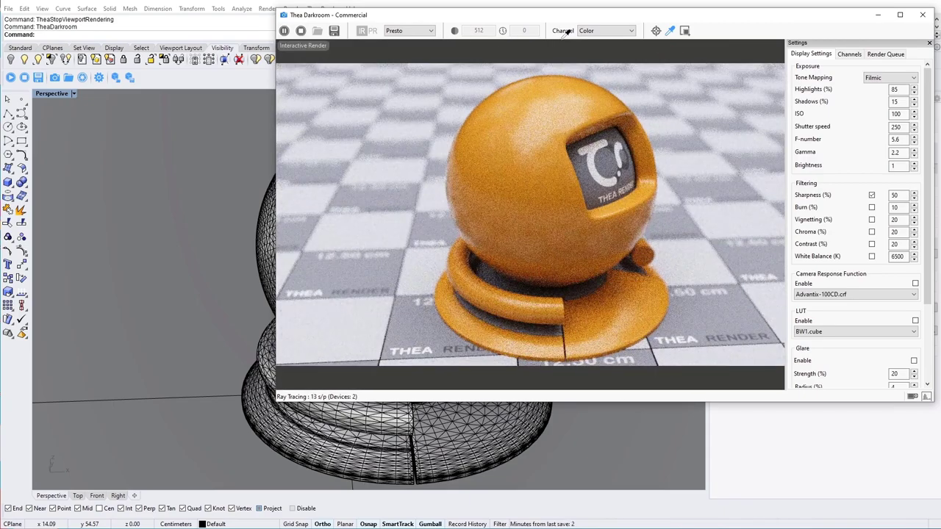
Mark rectangular render regions over the lower portions of the sphere and its base in the interactive render.
click(684, 31)
drag(424, 212, 544, 298)
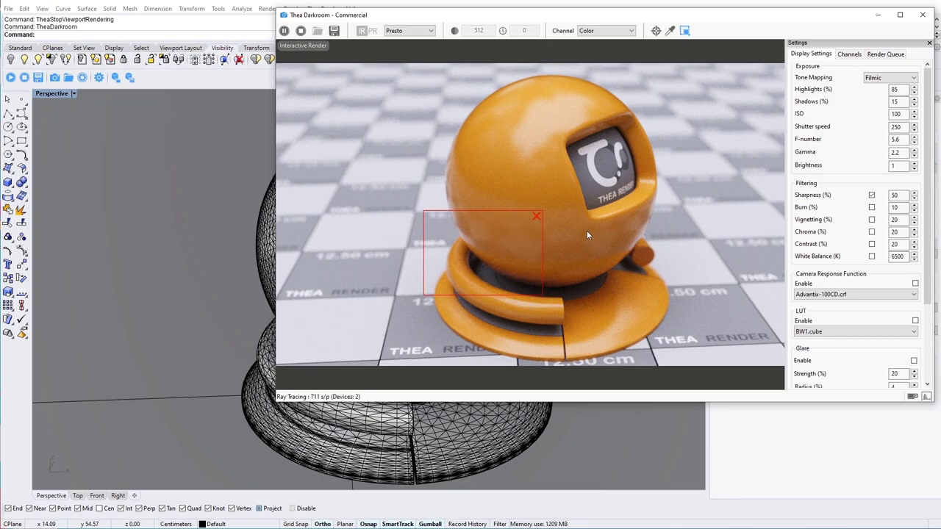
drag(586, 230, 688, 306)
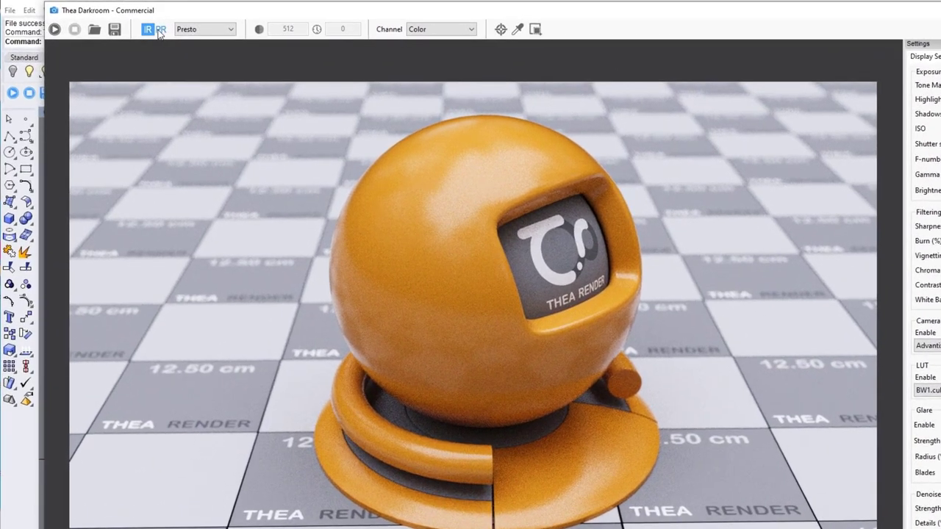
Switch the Darkroom from interactive to production rendering and start the render with the Presto engine.
click(161, 31)
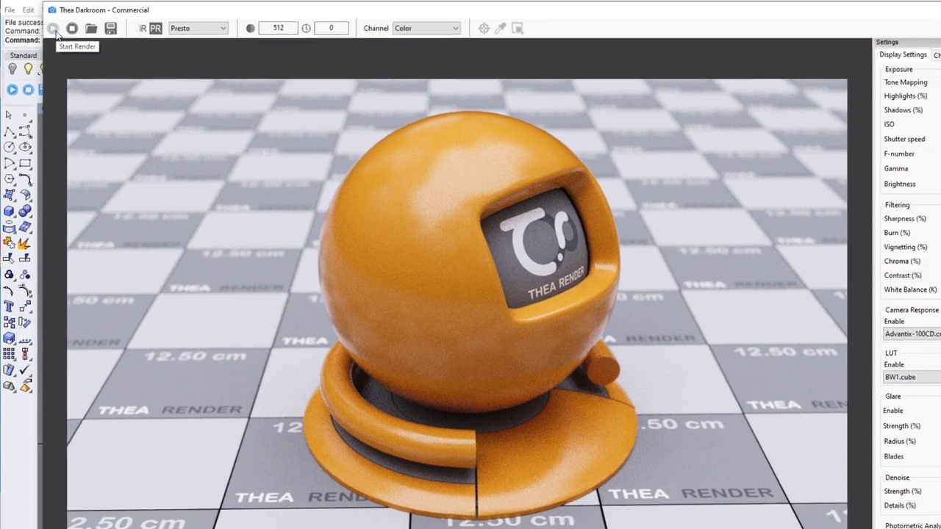
click(54, 30)
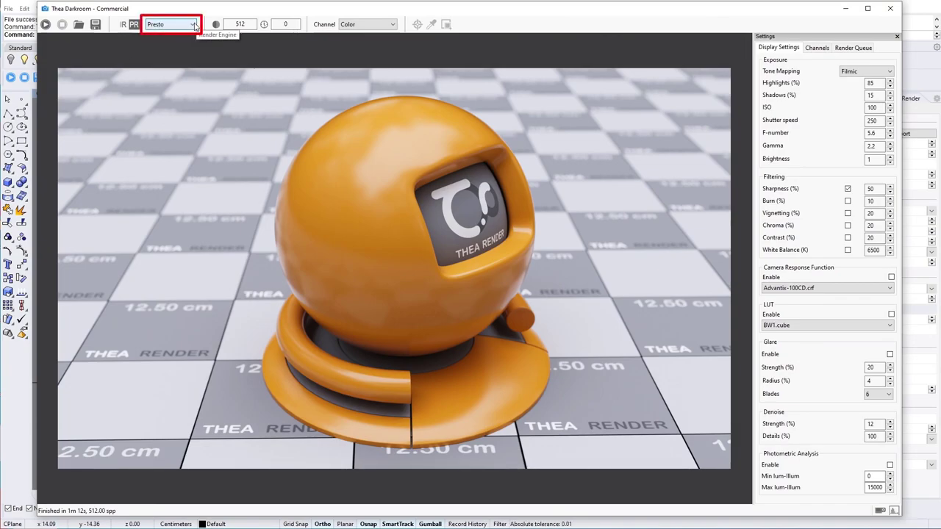
Review the available render engines and the sample and time limits for the production render.
click(194, 25)
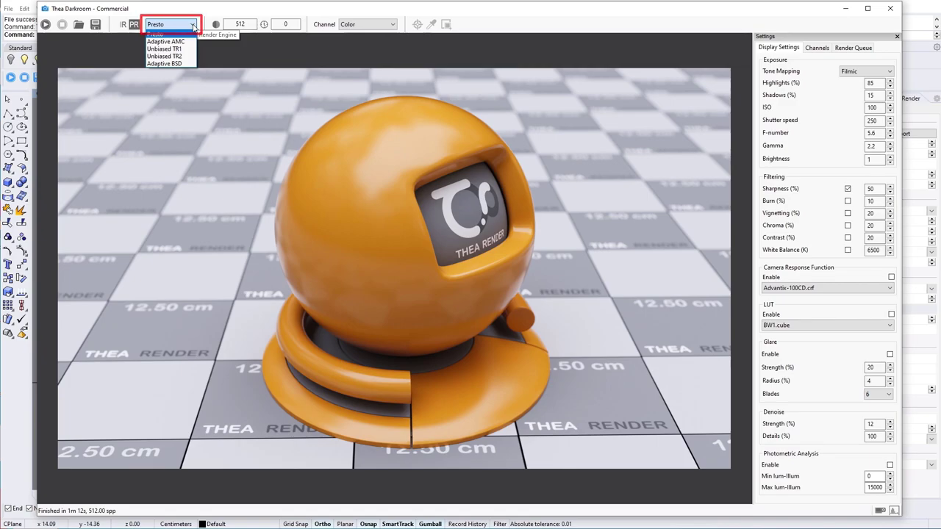
click(193, 25)
double_click(229, 26)
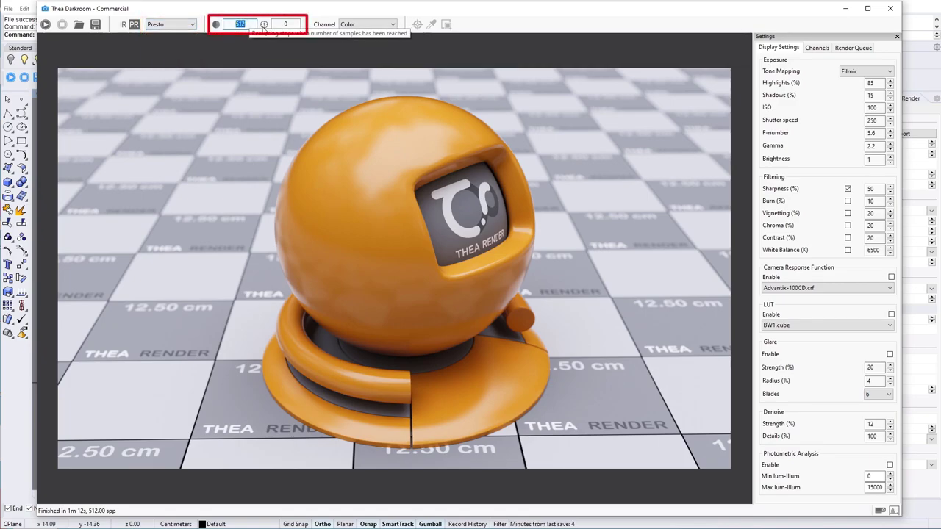
double_click(285, 25)
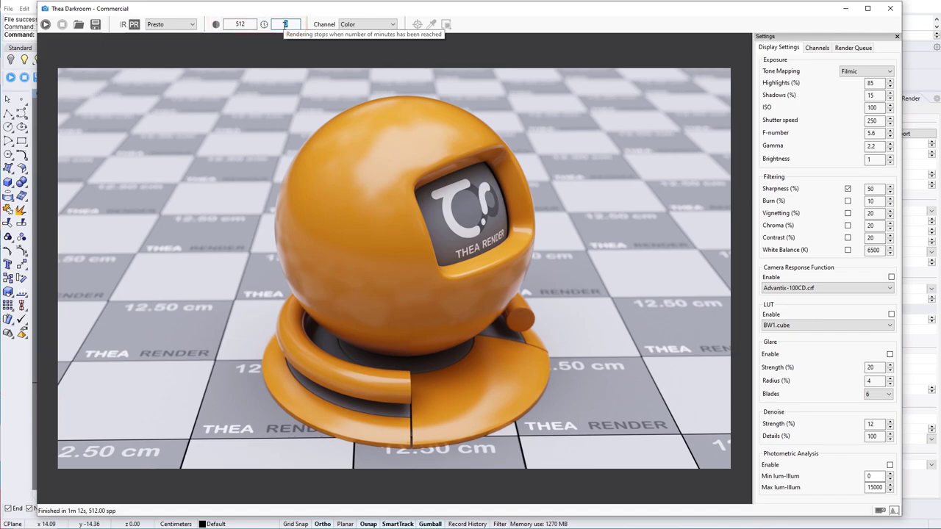
Set the ISO of the finished render to 80 in its exposure settings.
click(780, 51)
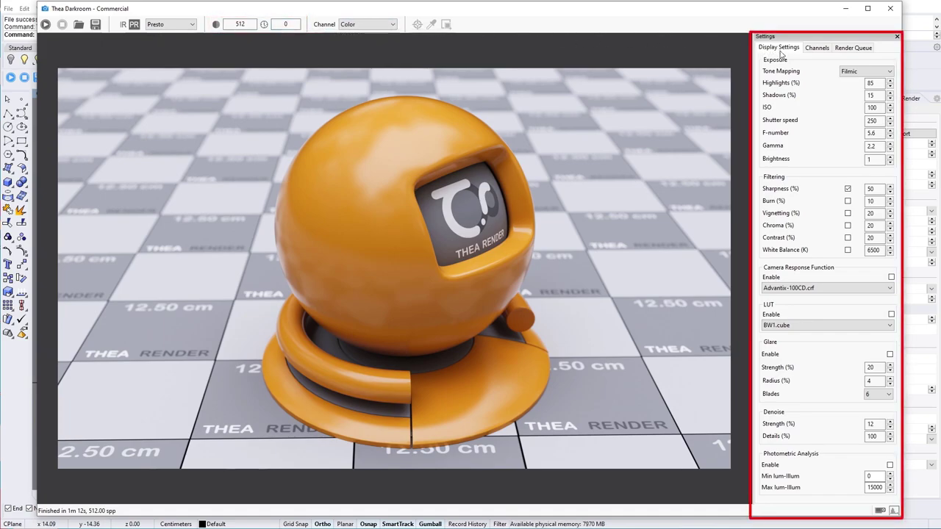
double_click(882, 107)
double_click(882, 108)
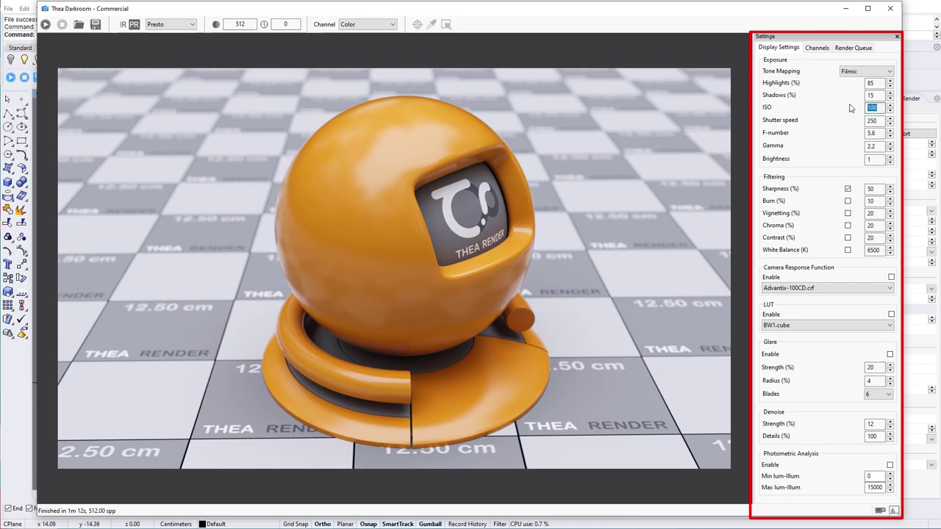
text(80)
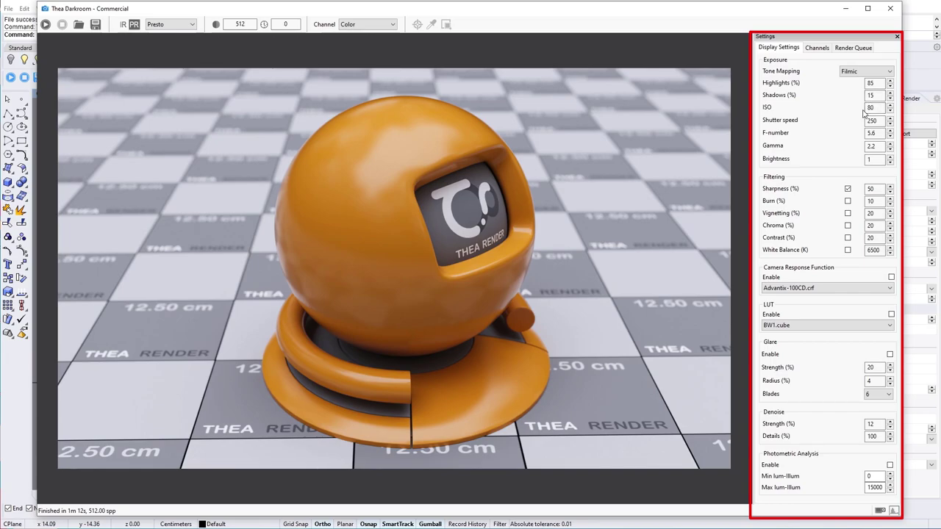
Review the list of available render channels and refresh the camera list in the render queue.
click(820, 48)
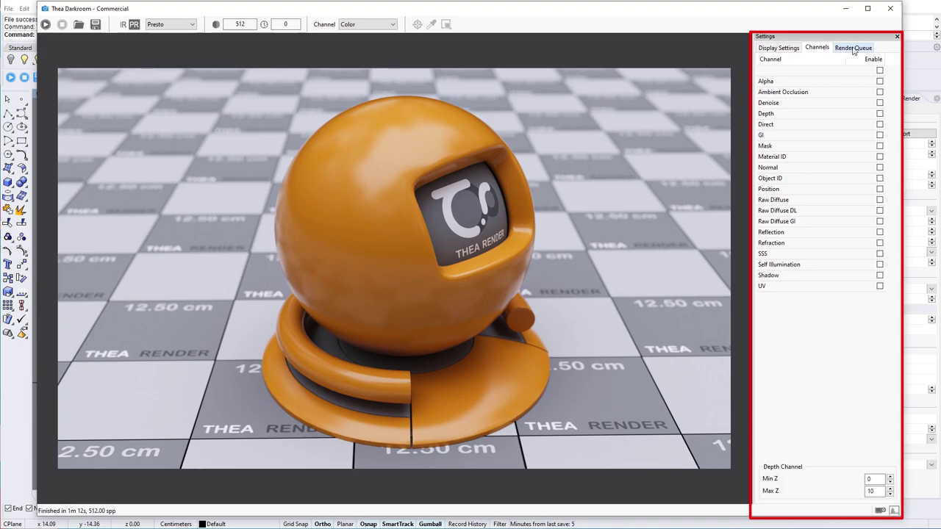
click(855, 48)
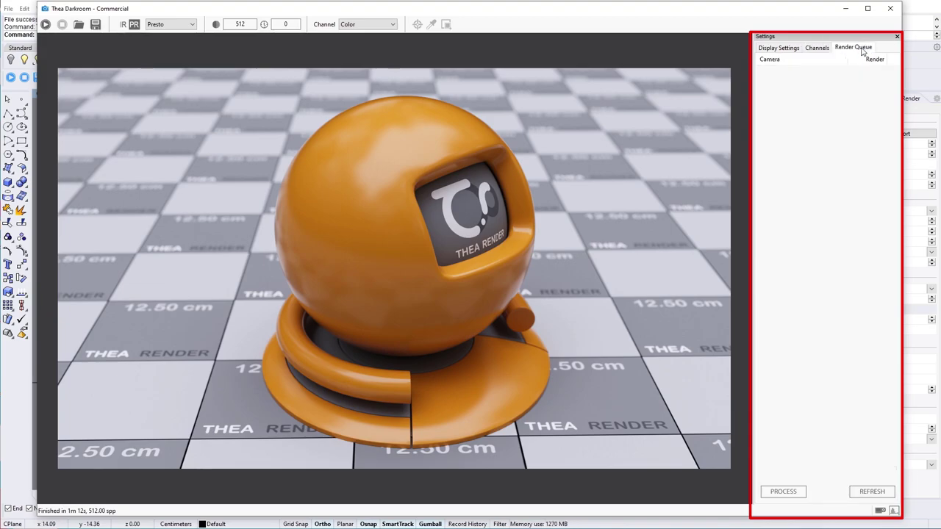
click(873, 491)
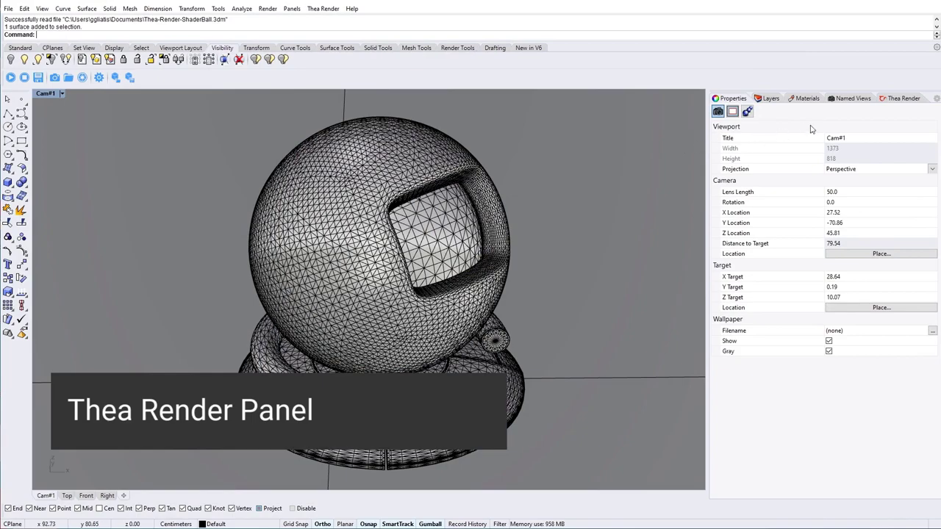
Examine Thea's Presto, network and performance, and device options in the render settings.
click(904, 98)
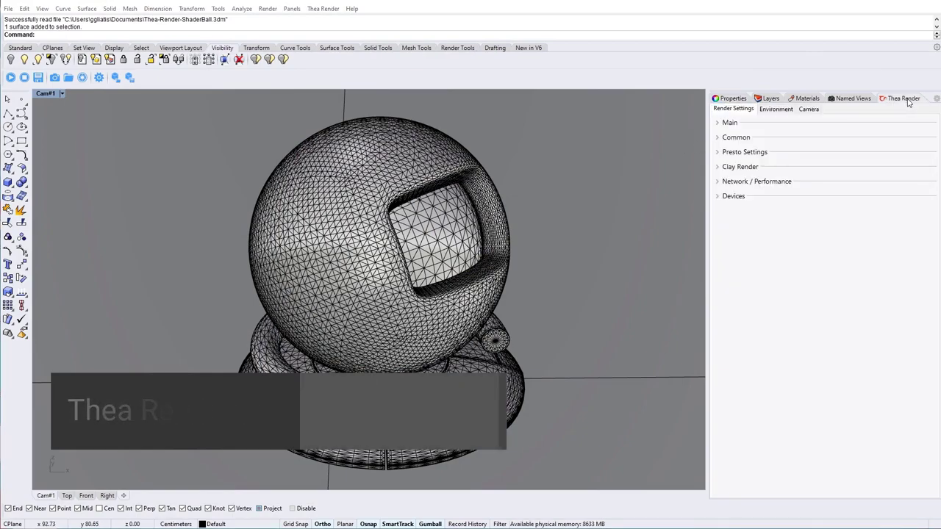
click(743, 152)
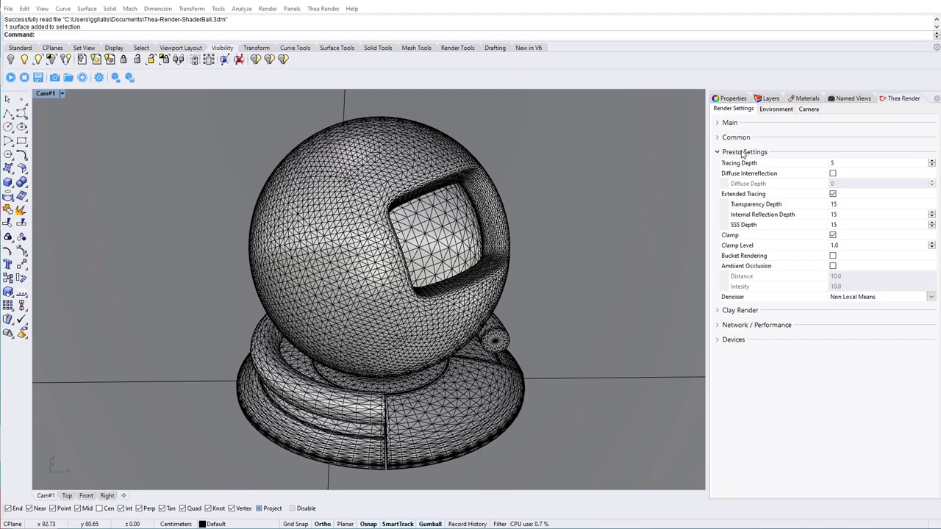
click(736, 328)
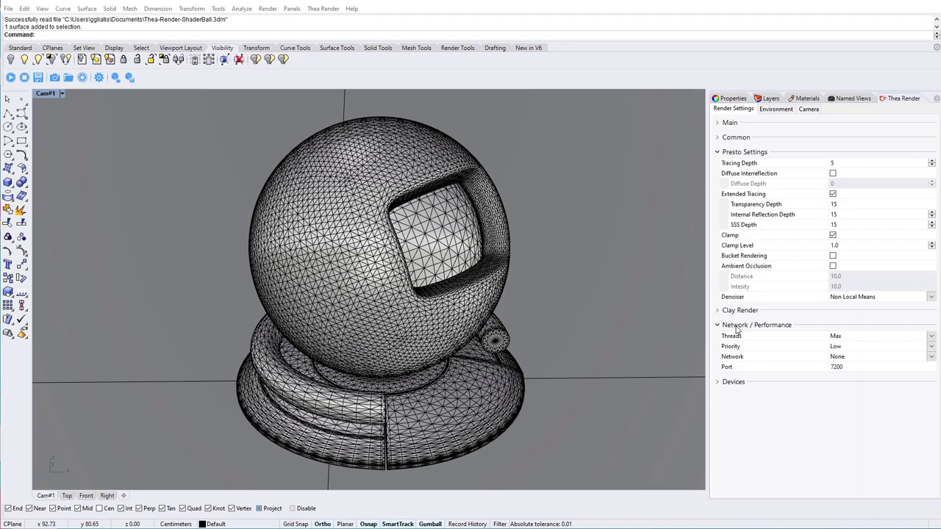
click(733, 382)
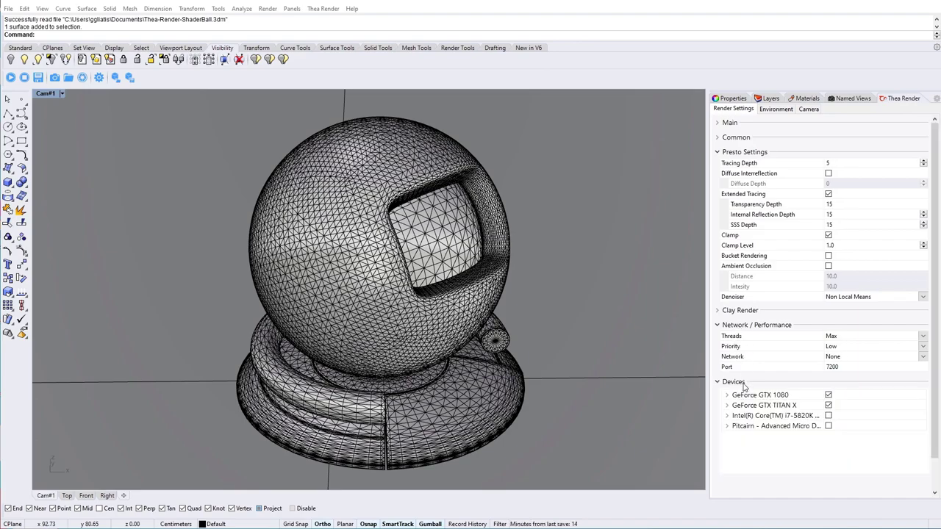
Examine Thea's environment options for physical sky, uniform illumination and image-based lighting.
click(775, 109)
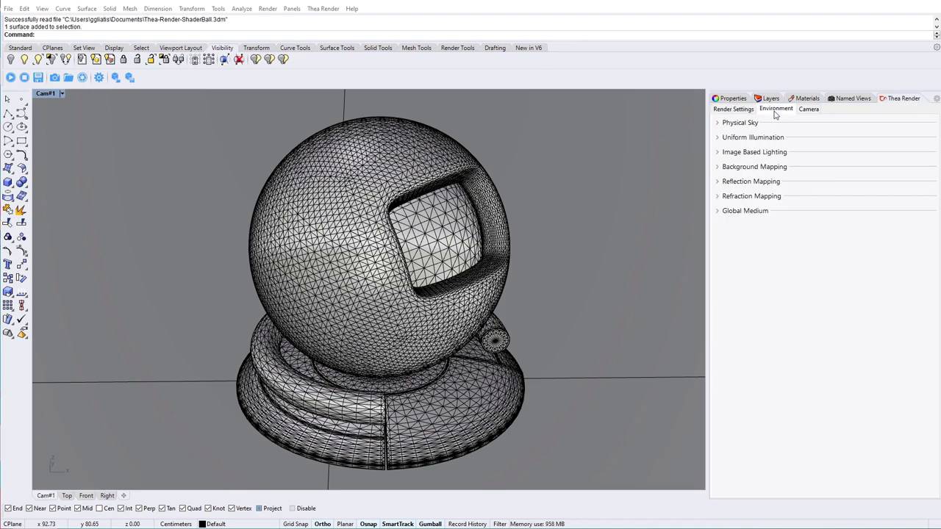
click(738, 123)
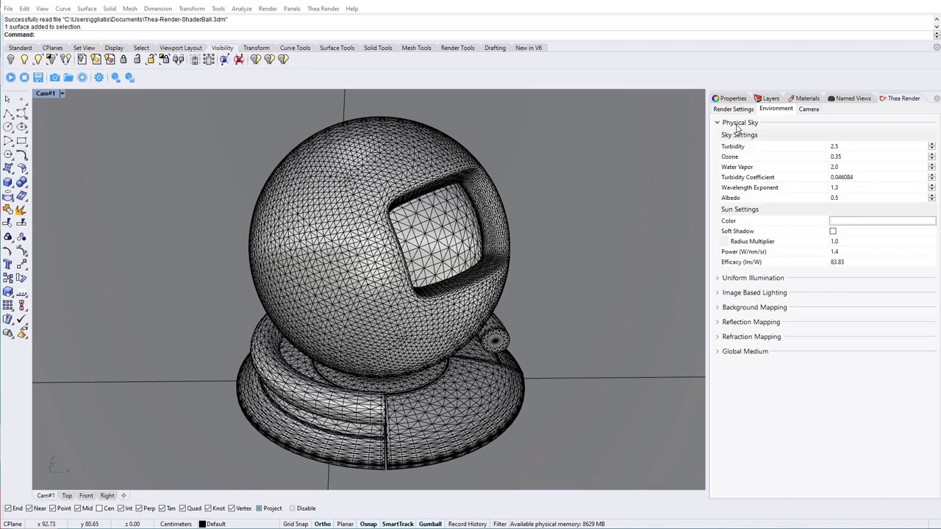
click(750, 279)
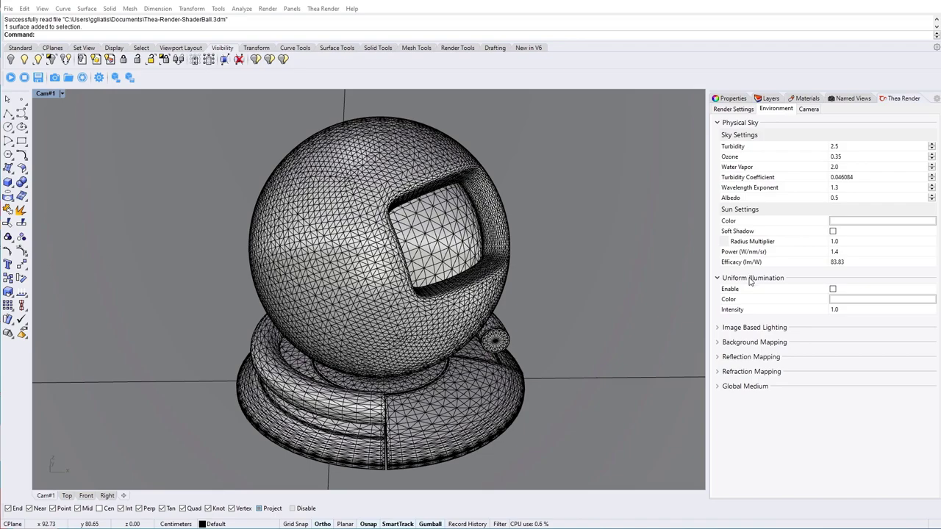
click(747, 328)
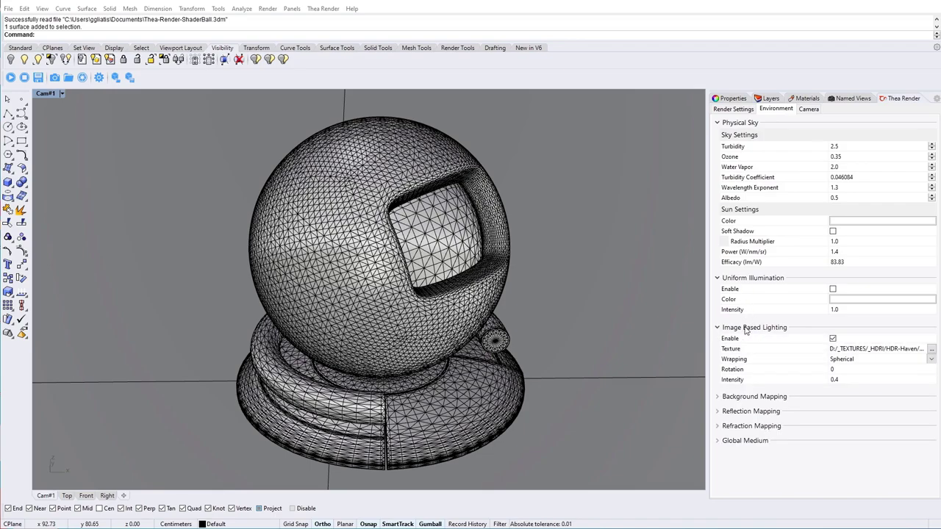
Examine Thea's camera options for film, lens and depth of field.
click(812, 109)
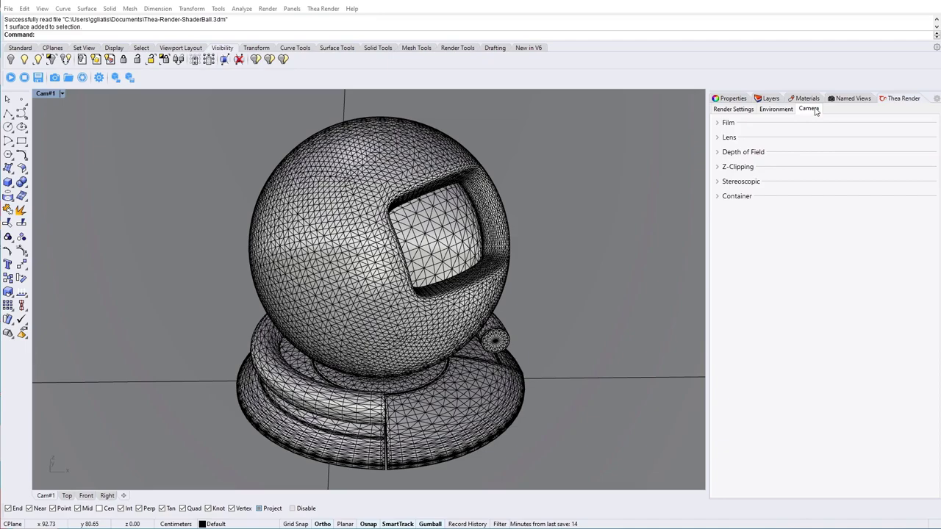
click(731, 123)
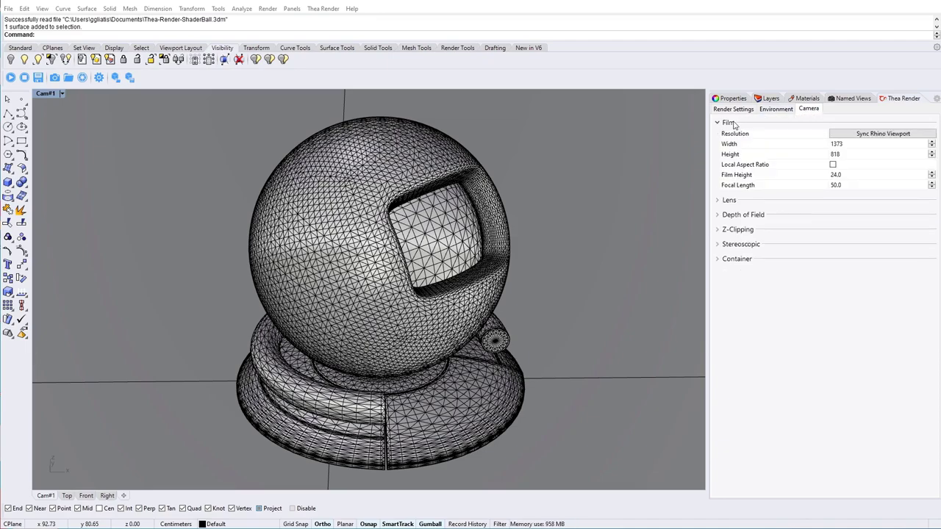
click(738, 200)
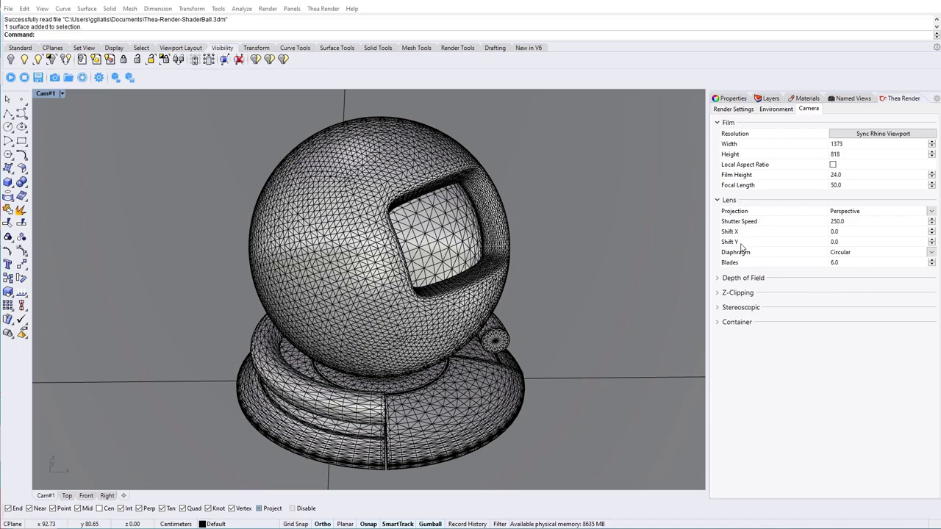
click(742, 279)
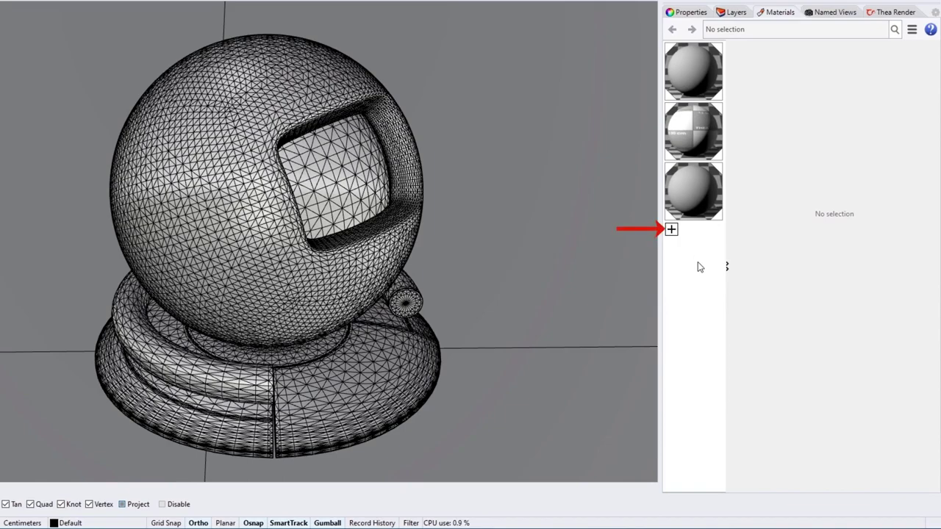
Create a new Thea Material, assign it to the shader ball's body and base, and start the viewport render.
click(671, 229)
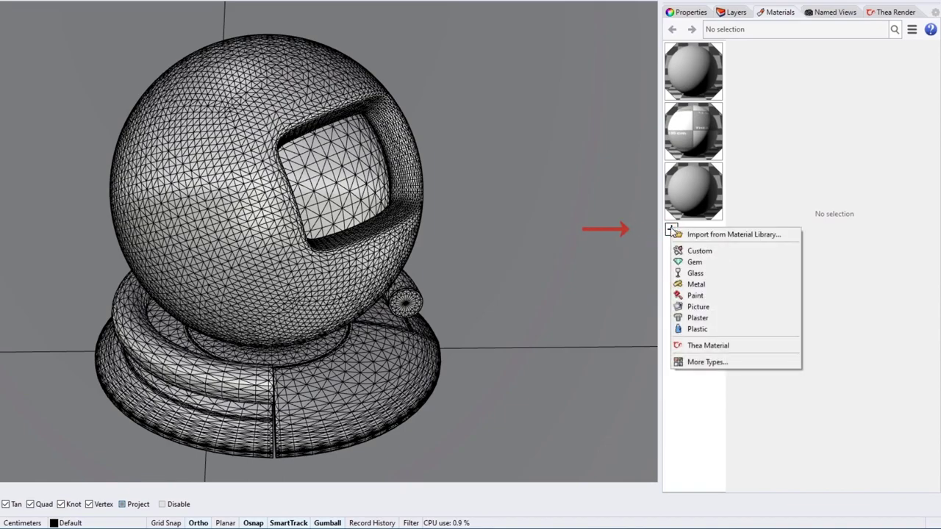
click(708, 352)
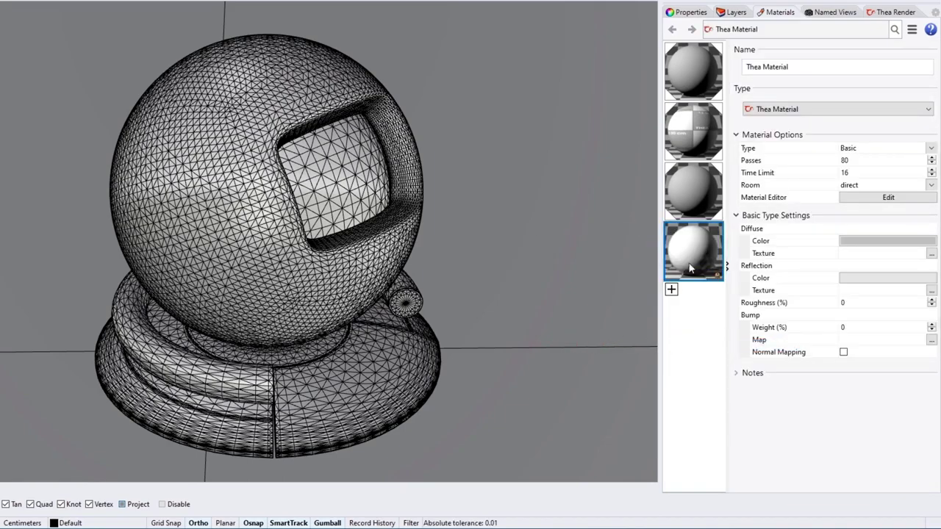
drag(534, 221, 338, 93)
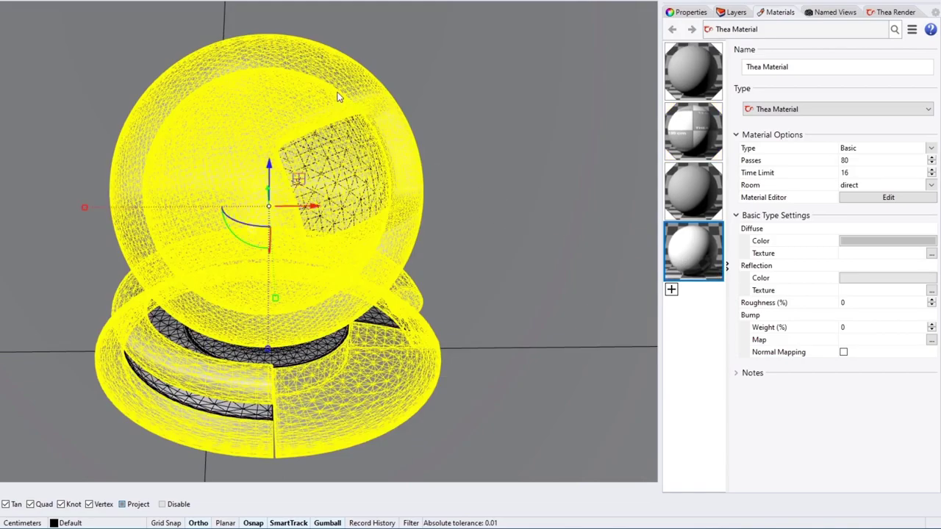
click(105, 69)
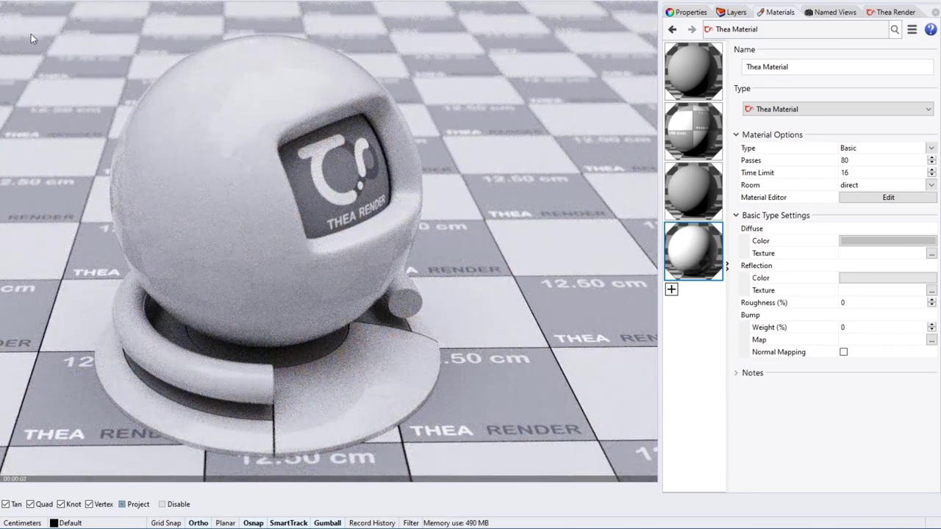
Set the new material's type to Metallic Paint and then to Plastic.
click(930, 150)
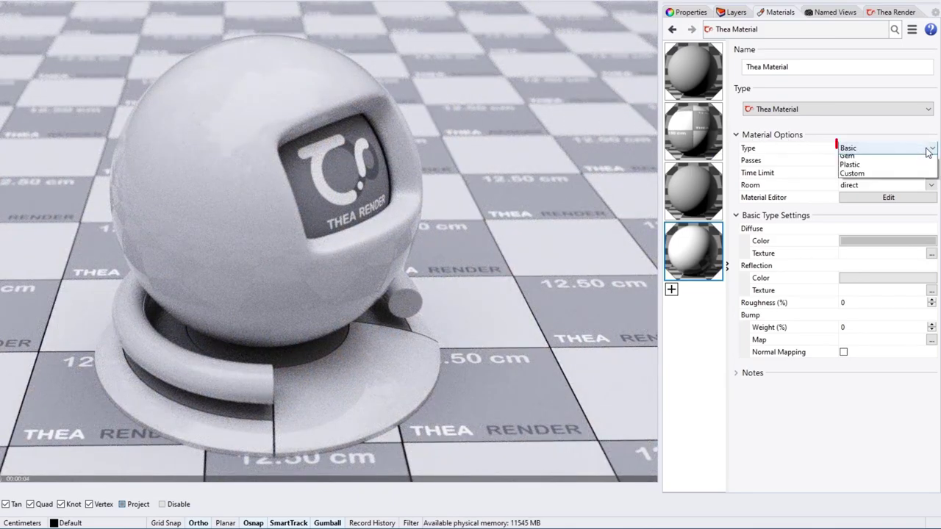
click(913, 169)
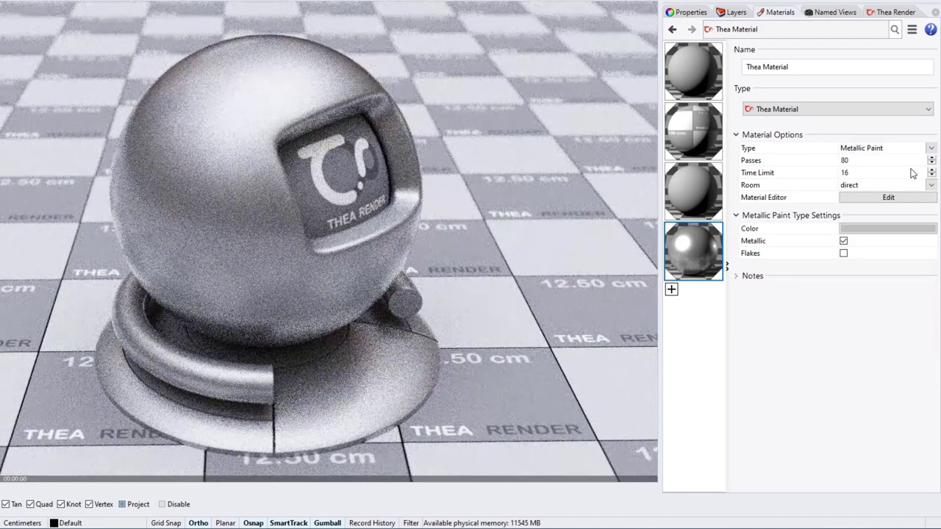
click(930, 149)
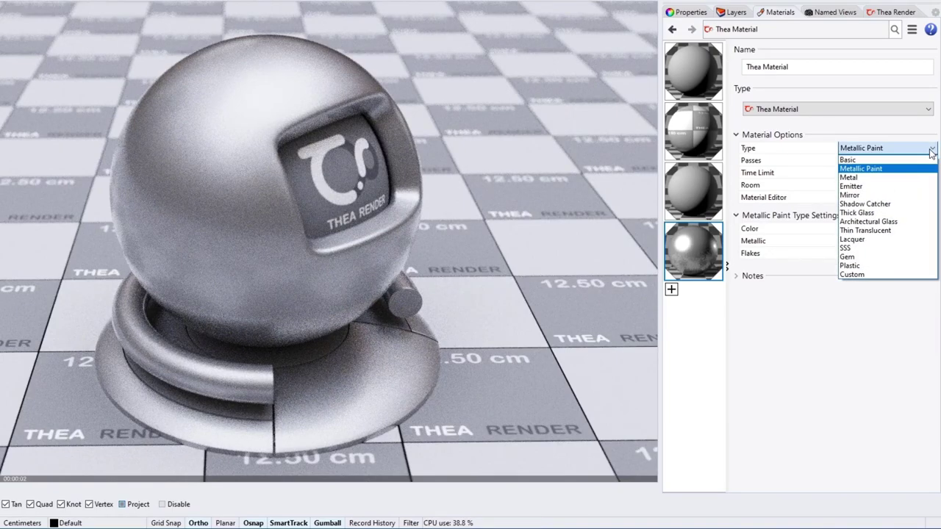
click(853, 263)
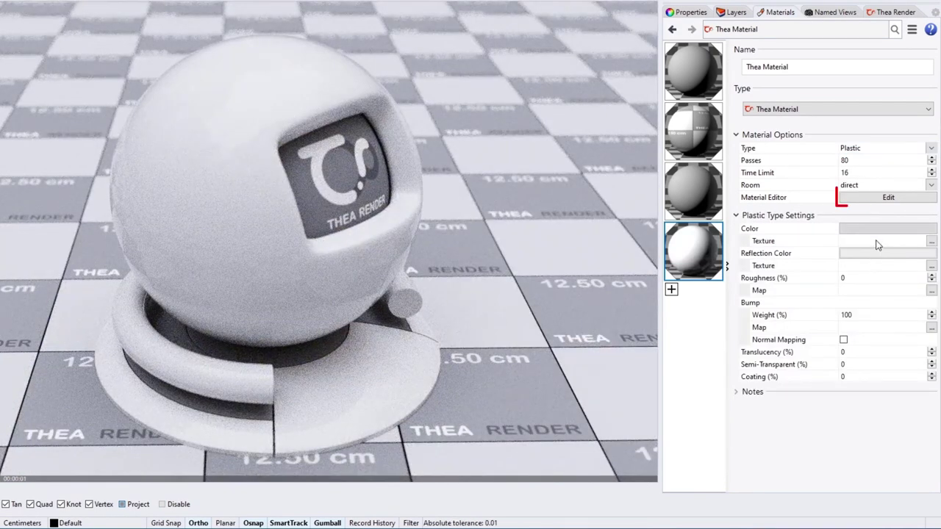
Open the new material in the Material Editor and set its Basic layer's diffuse color to orange, RGB 217, 136, 47.
click(887, 199)
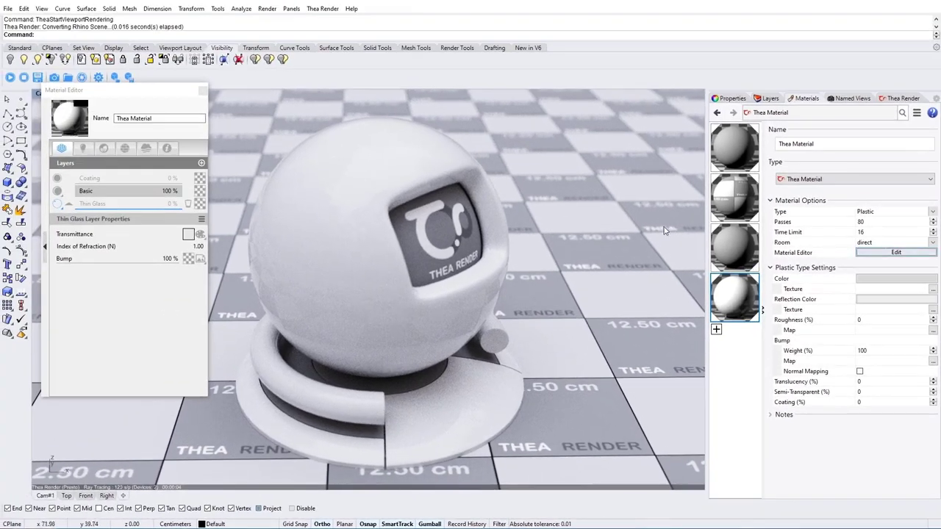
click(88, 190)
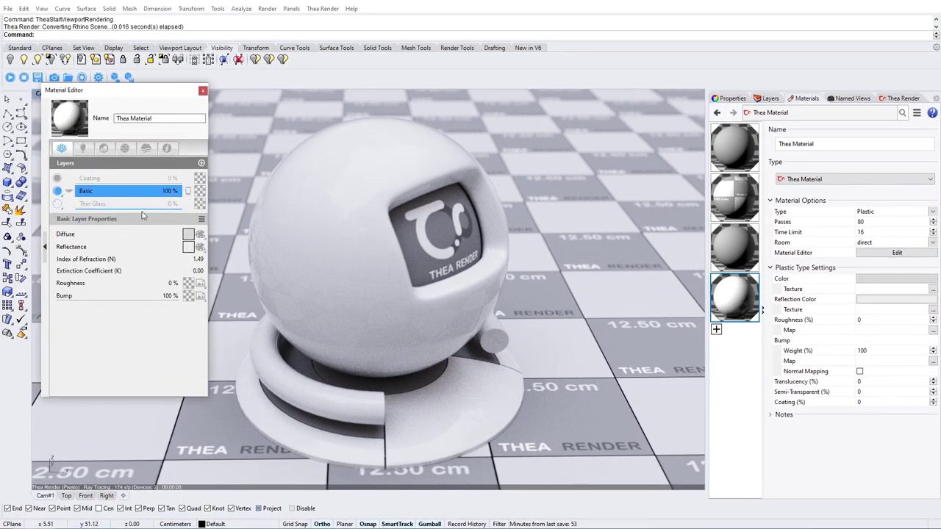
click(189, 234)
click(225, 205)
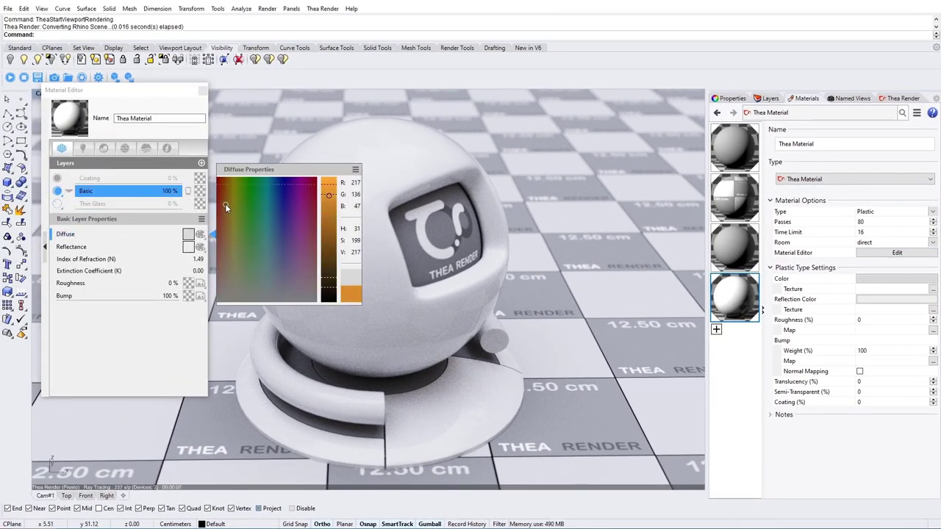
click(156, 237)
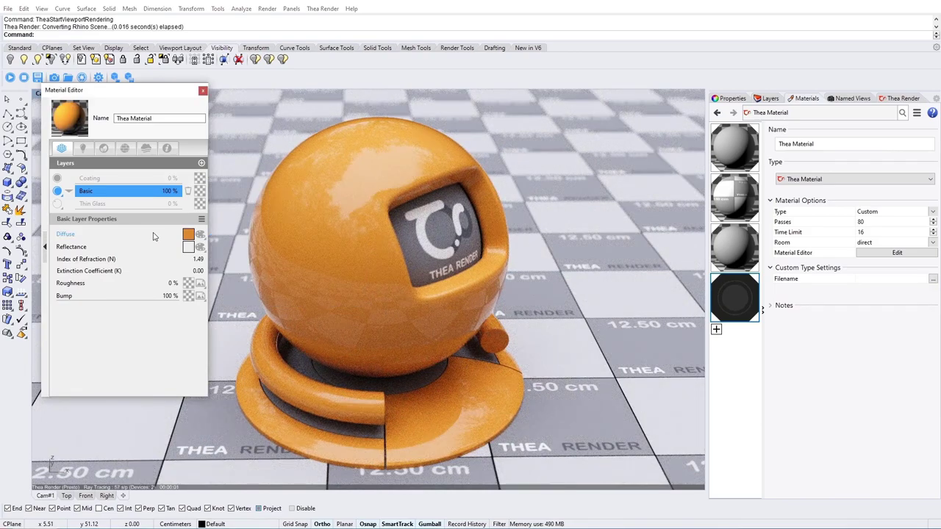
Switch the material's Basic layer to Metal, set its roughness to 14%, and close the Material Editor.
click(68, 191)
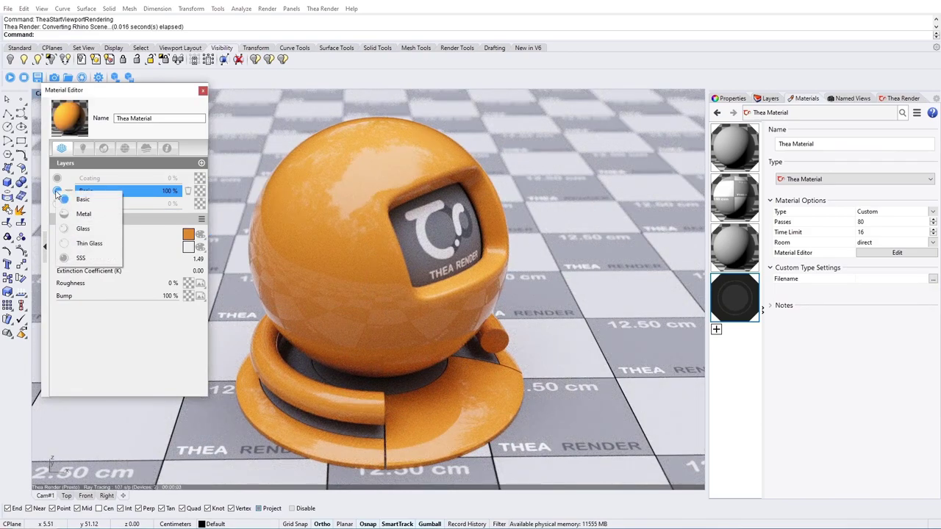
click(83, 214)
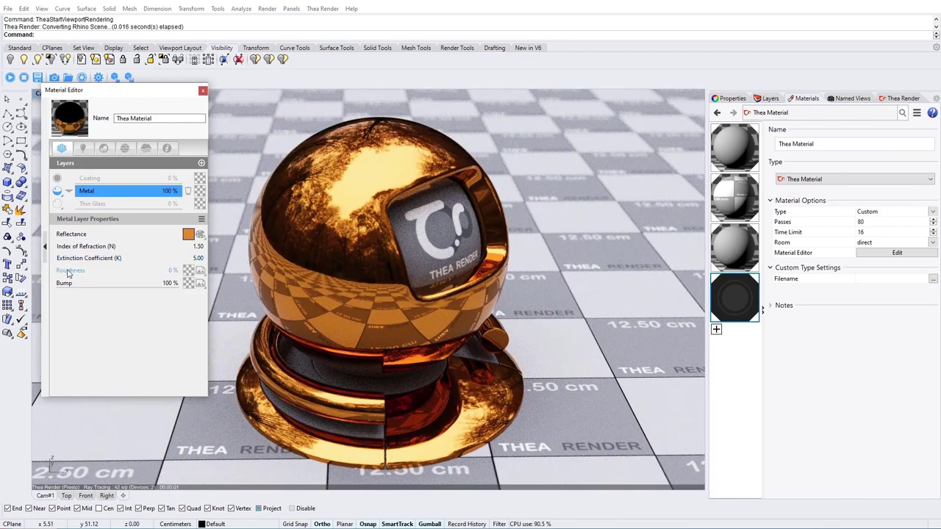
drag(68, 273, 74, 275)
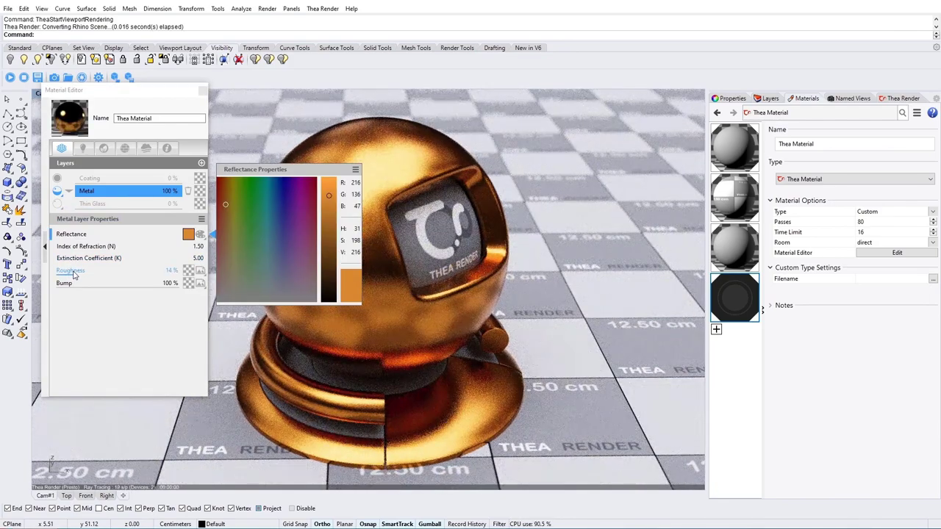
click(203, 93)
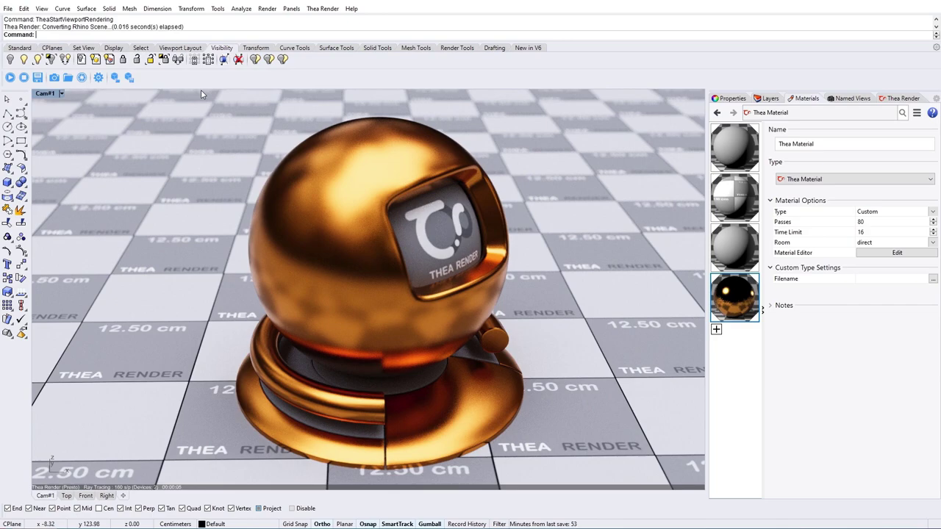
Apply metal_flakes_05 from the Content Browser's metal flakes car paints to the shader ball and start the viewport render.
click(67, 77)
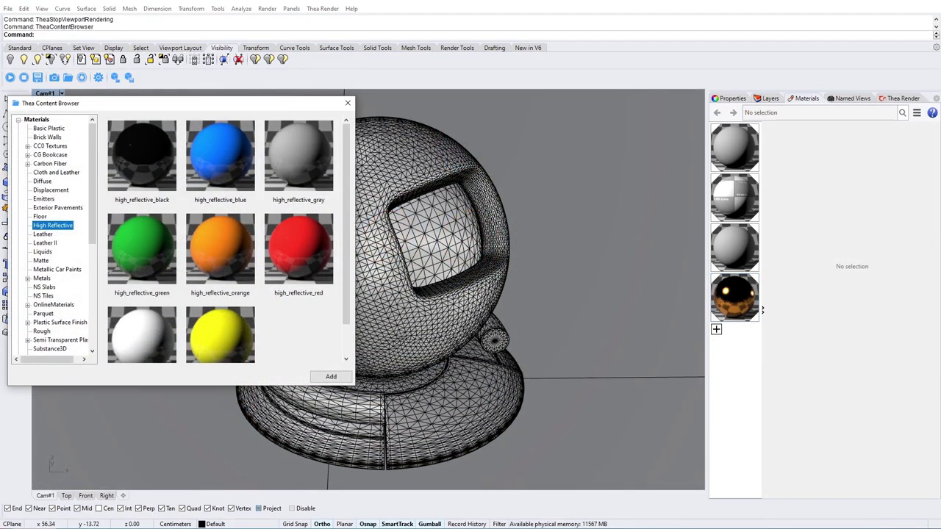
click(53, 225)
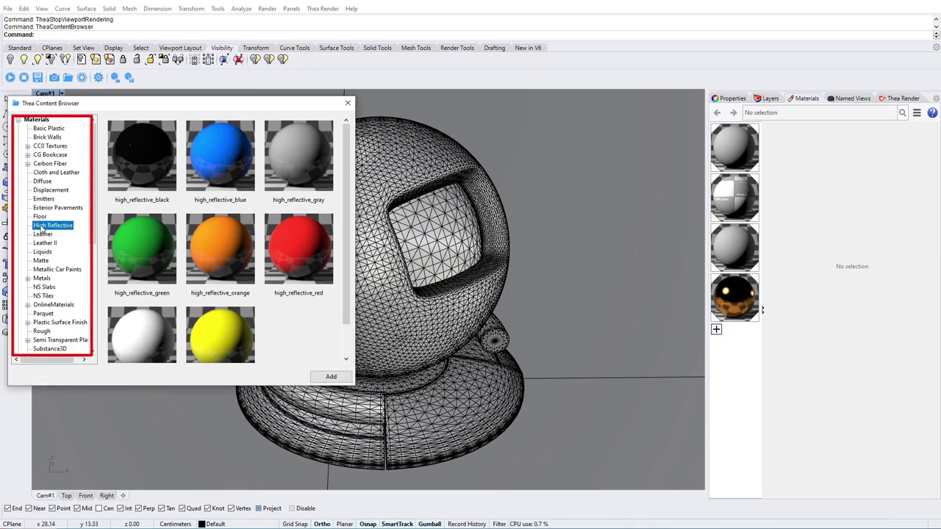
click(27, 278)
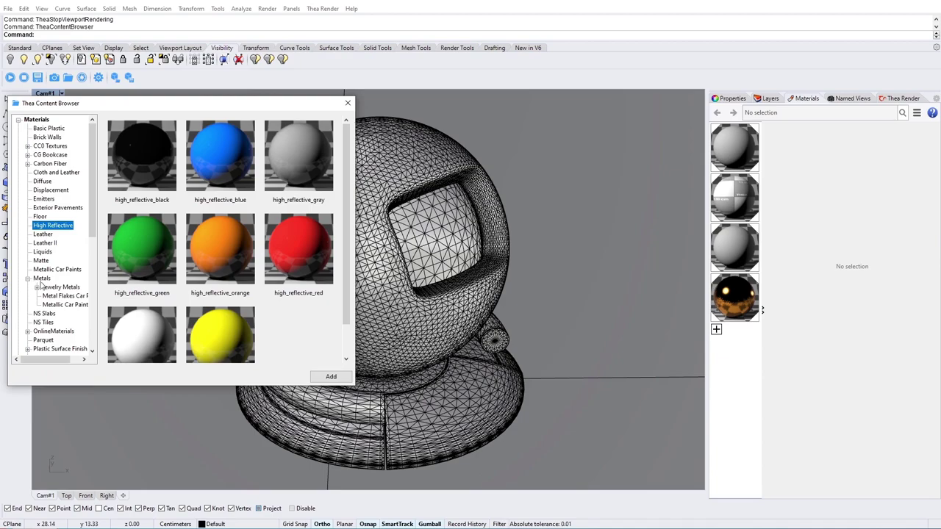
click(65, 295)
drag(292, 256, 459, 163)
click(10, 77)
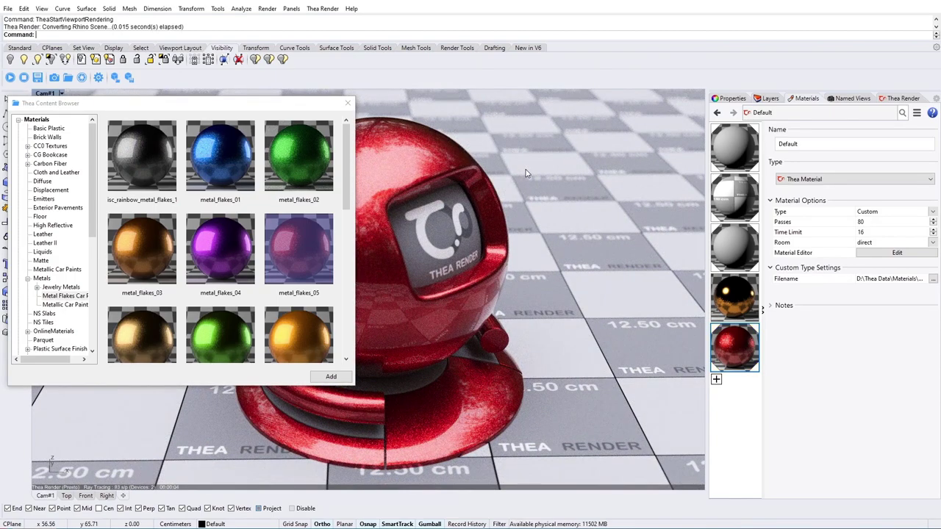
Add metal_flakes_08 from the Content Browser to the scene's material list without assigning it to an object.
scroll(293, 335, down, 1)
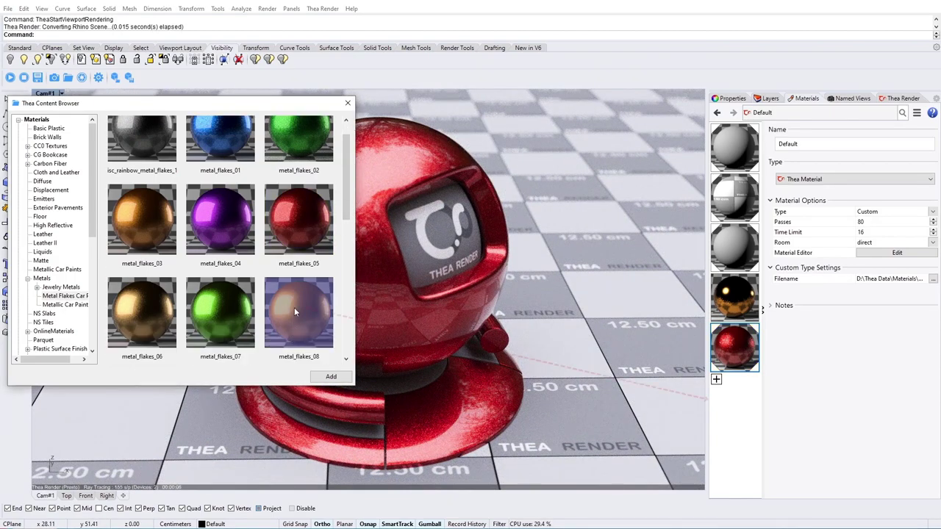
drag(295, 309, 735, 397)
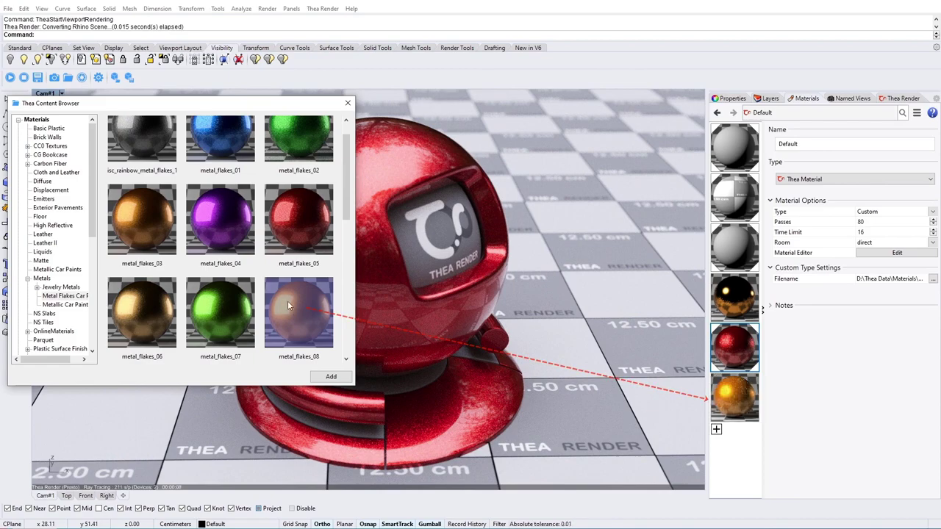
Browse the Metal category of the Online Repository and select the Alu Champagne Frost 02 material.
click(18, 120)
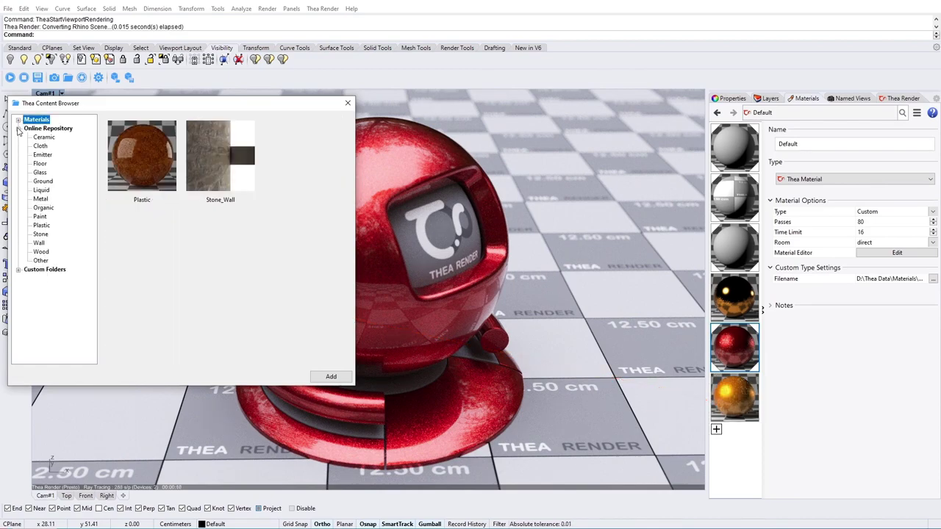
click(45, 129)
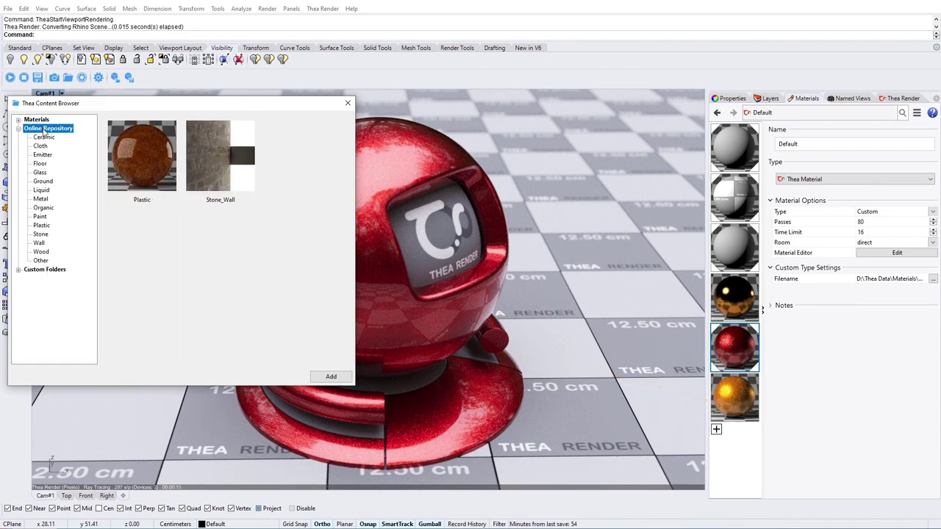
click(40, 200)
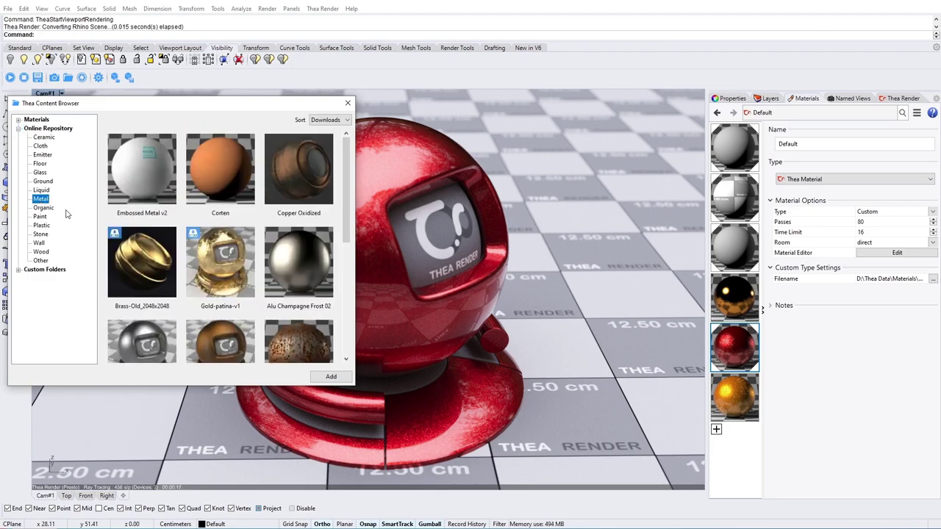
click(290, 266)
scroll(290, 268, down, 1)
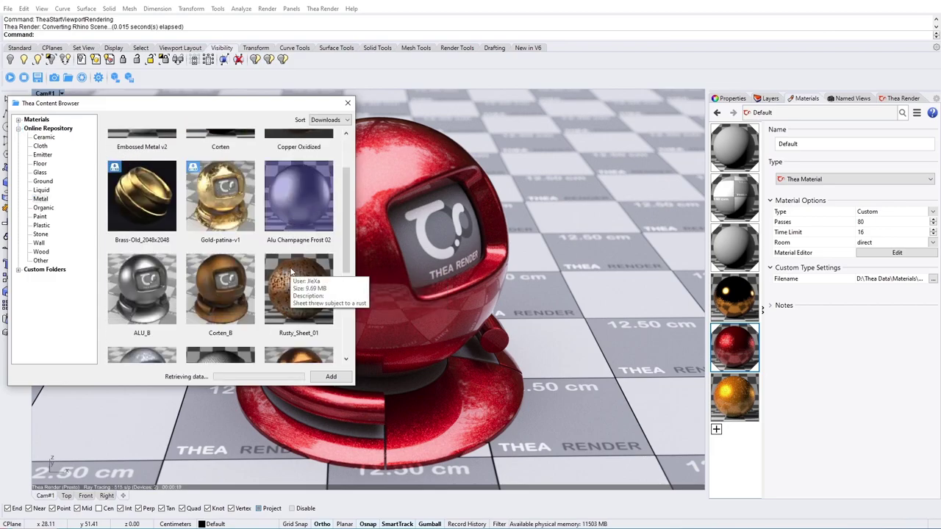
scroll(151, 257, down, 1)
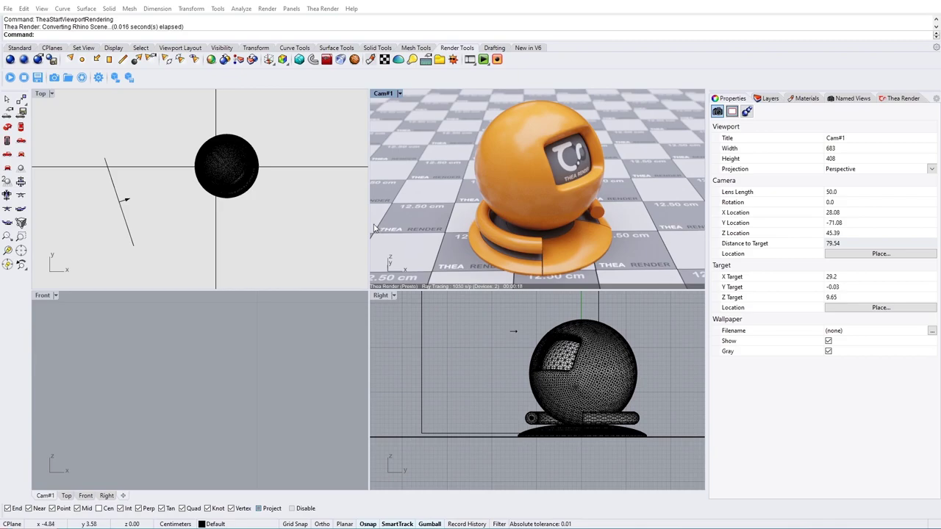
Set the rectangular light's power to 1200 watts in its Thea light properties.
click(121, 202)
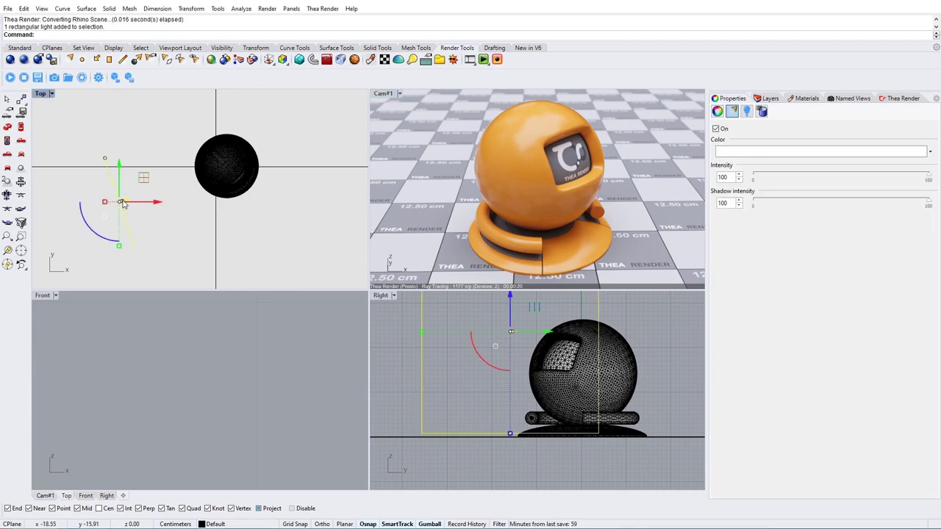
click(746, 112)
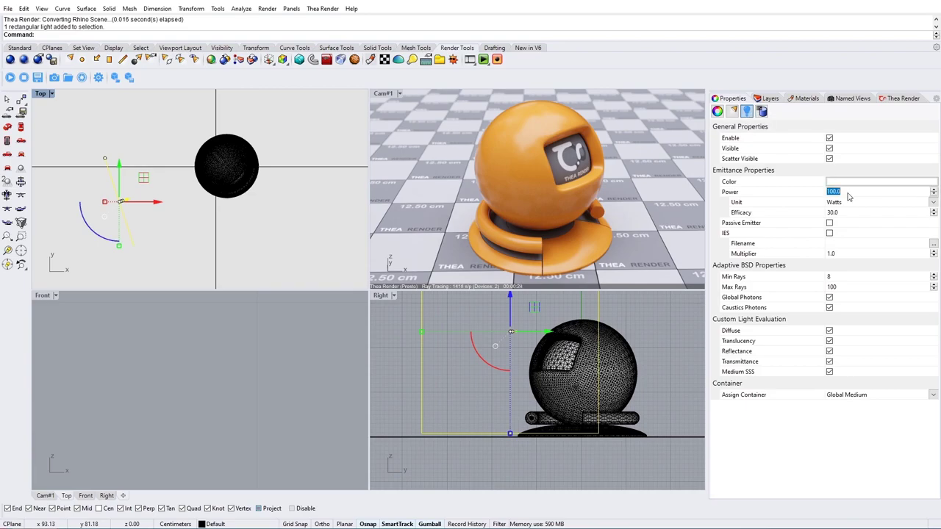
text(1200)
key(Return)
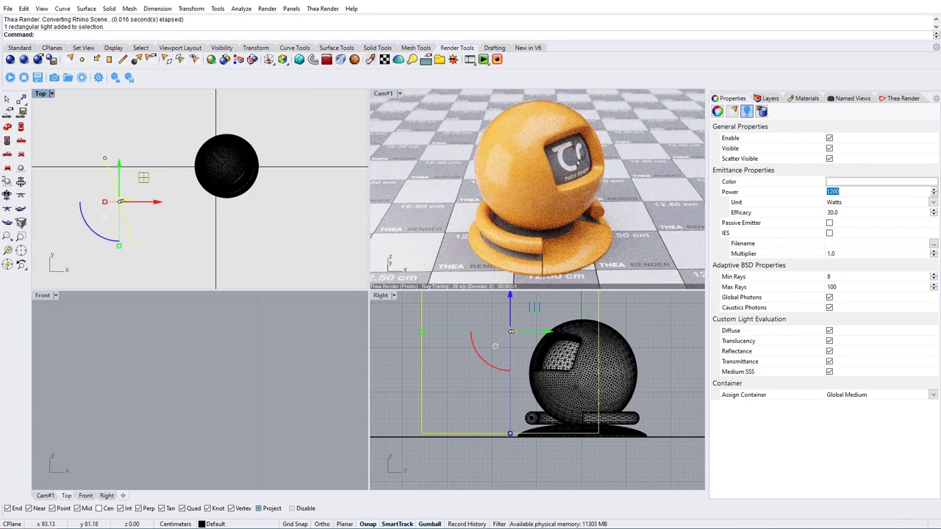
Change the rectangular light's color to a warm pale yellow, about RGB 248, 232, 189.
click(848, 184)
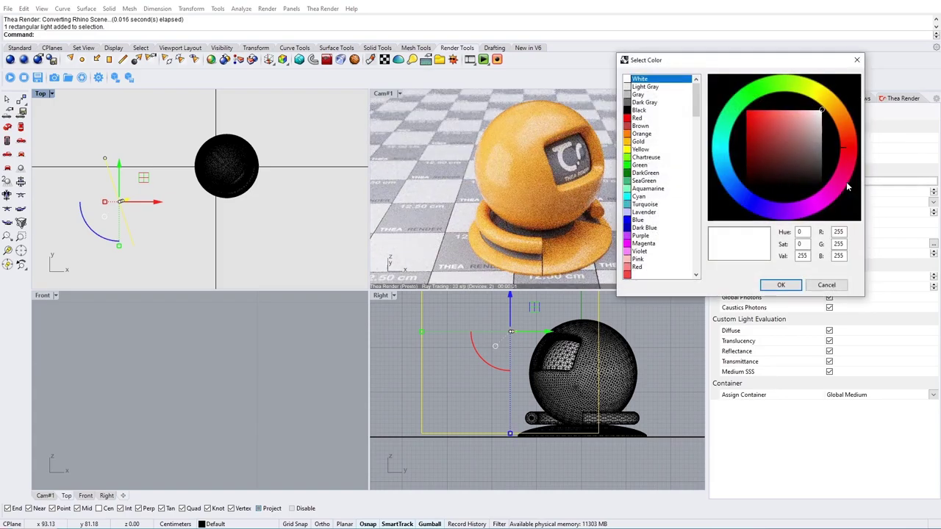
click(834, 110)
click(807, 111)
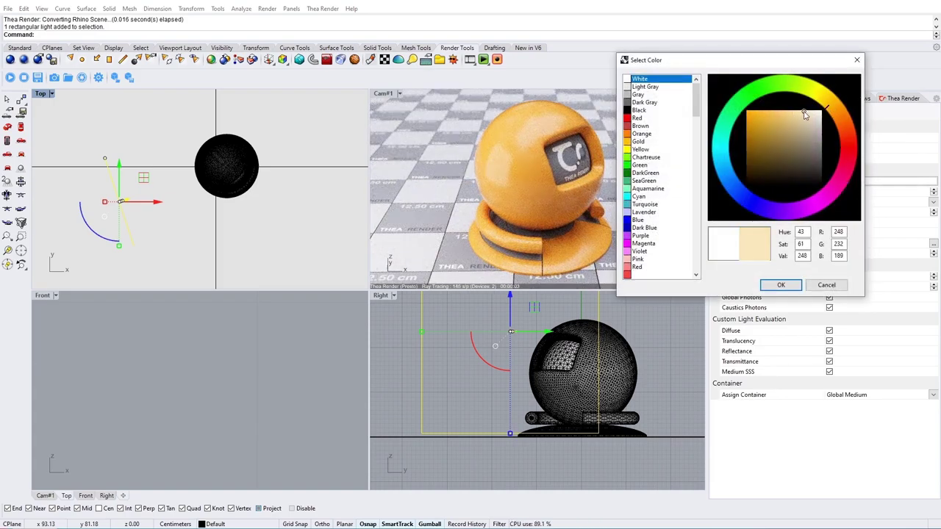
click(780, 286)
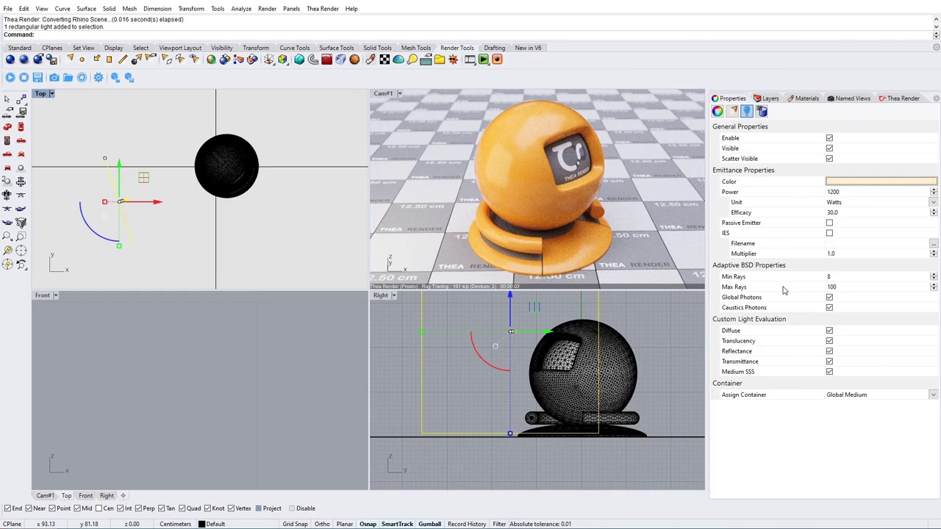
Toggle the Thea visibility options of the shader ball's grouped meshes and check each change in the viewport render.
click(637, 367)
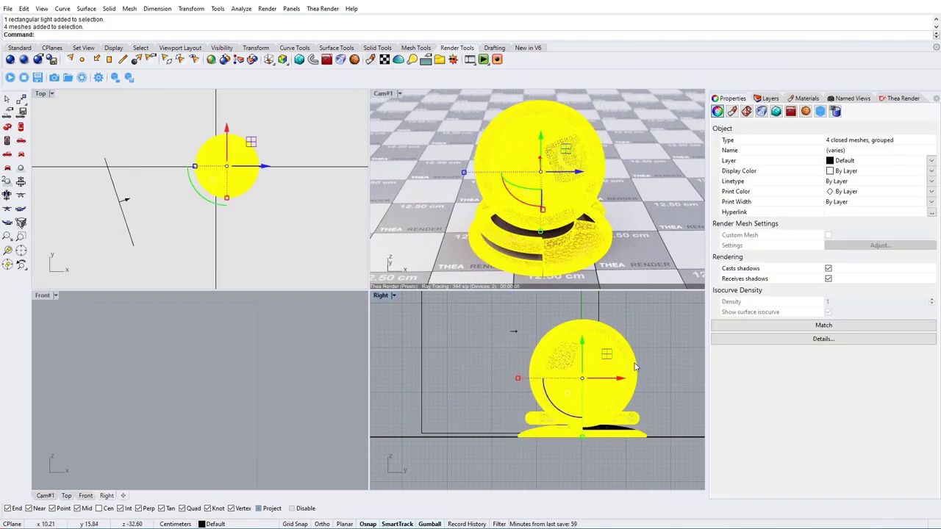
click(820, 111)
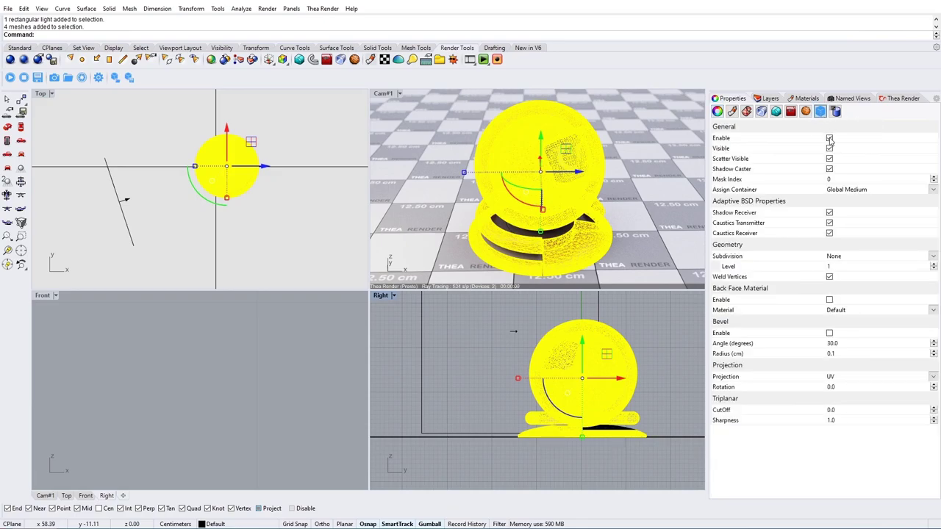
click(678, 328)
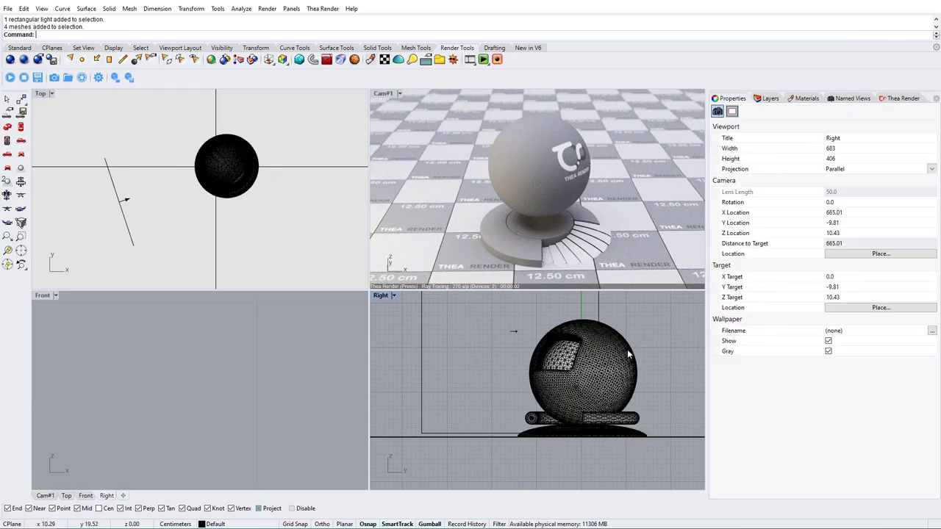
click(629, 355)
click(686, 314)
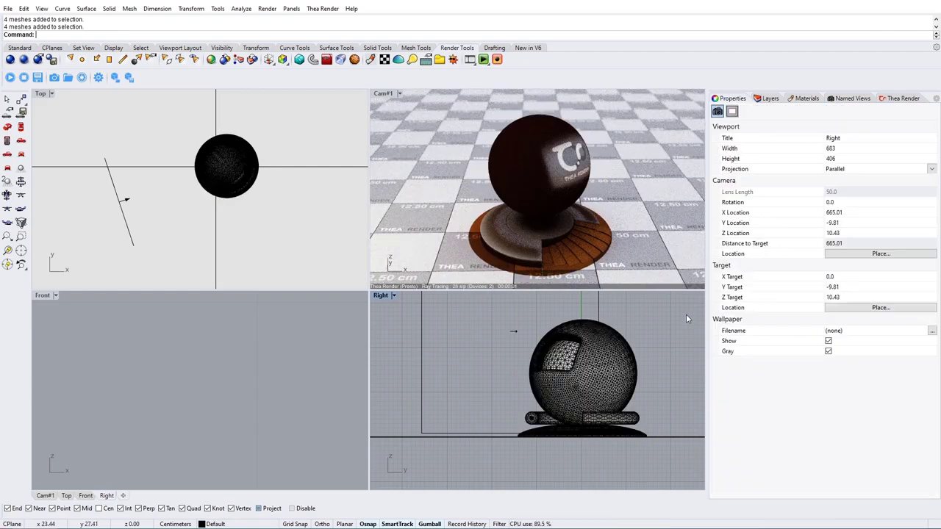
click(635, 350)
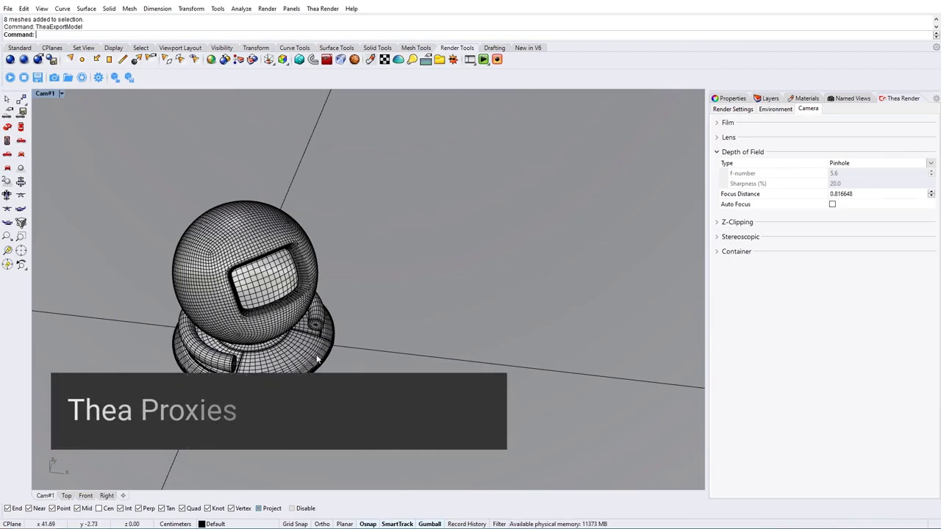
Export the shader ball's grouped meshes as a Thea model file named Shaderball in the Models folder.
click(256, 247)
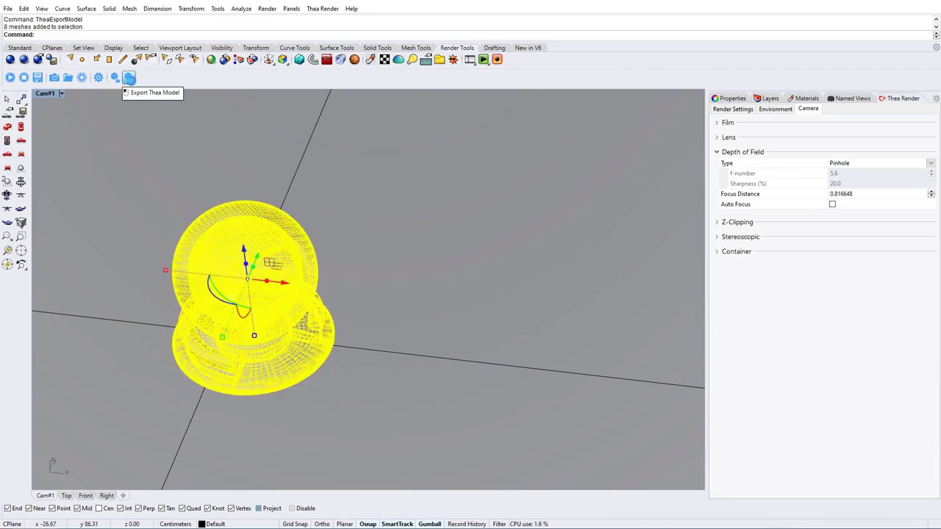
click(129, 78)
text(Shaderball)
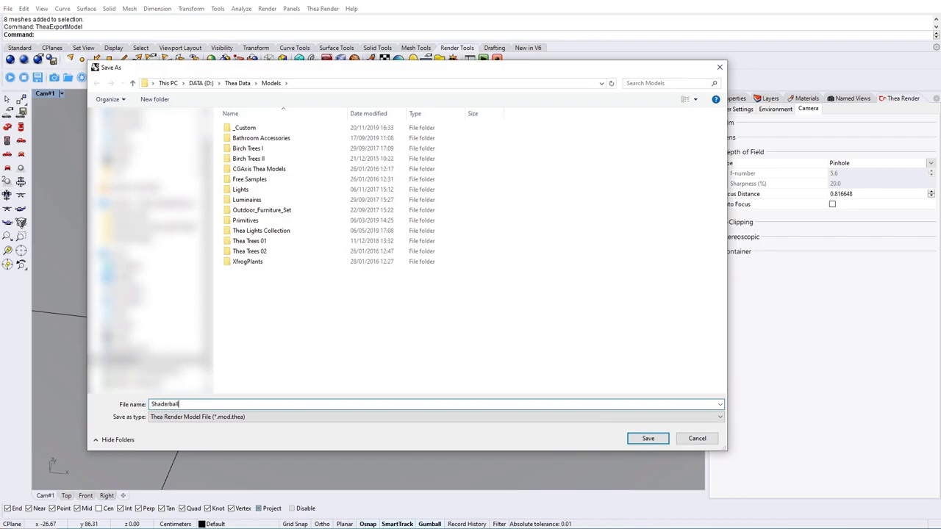
key(Return)
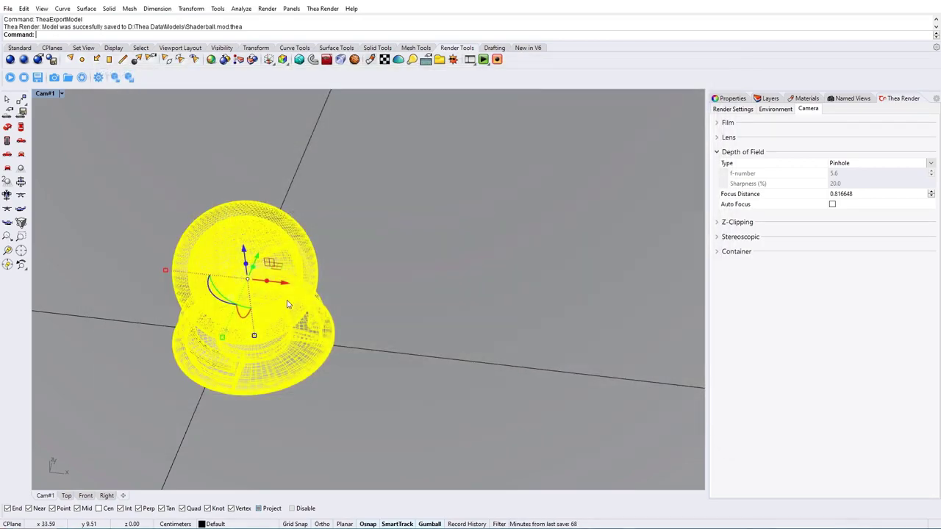
click(272, 200)
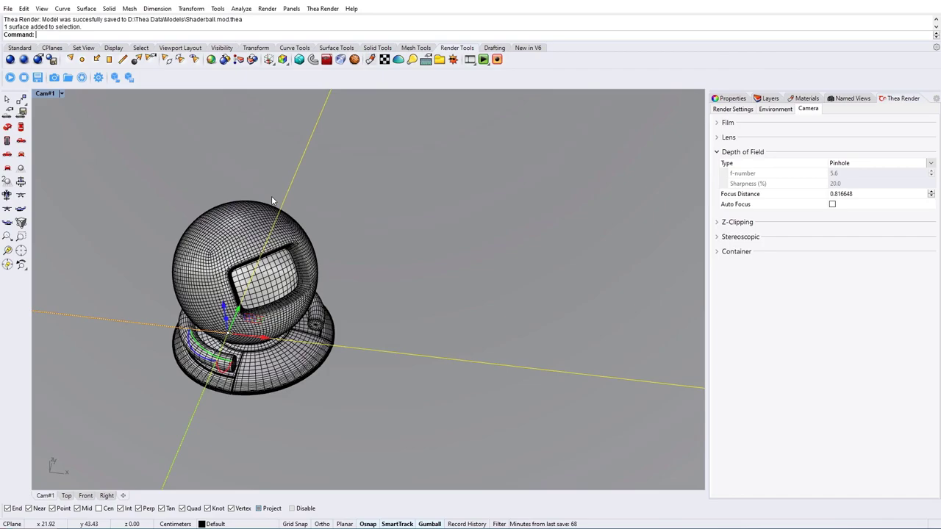
Import the Shaderball model as a proxy displayed as a 95% reduced mesh with a bounding box, and place it beside the original.
click(115, 77)
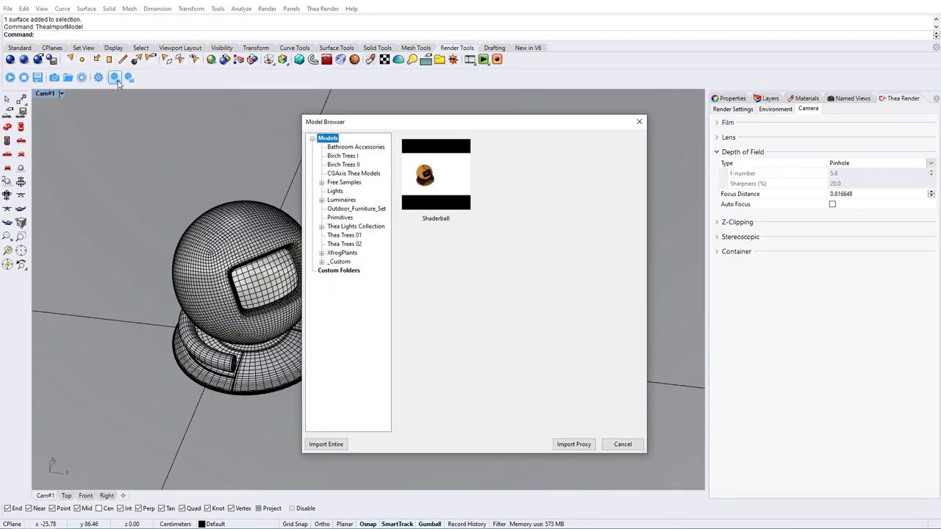
click(428, 182)
click(574, 445)
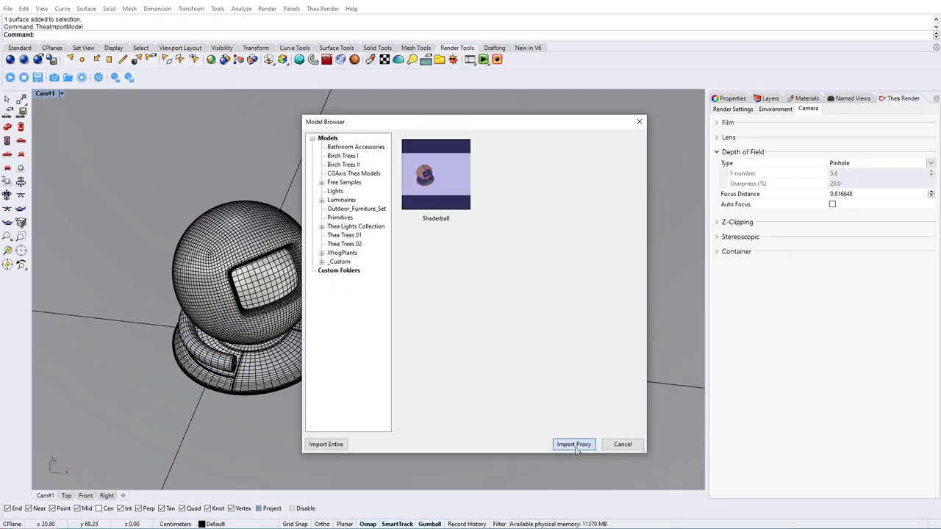
click(459, 285)
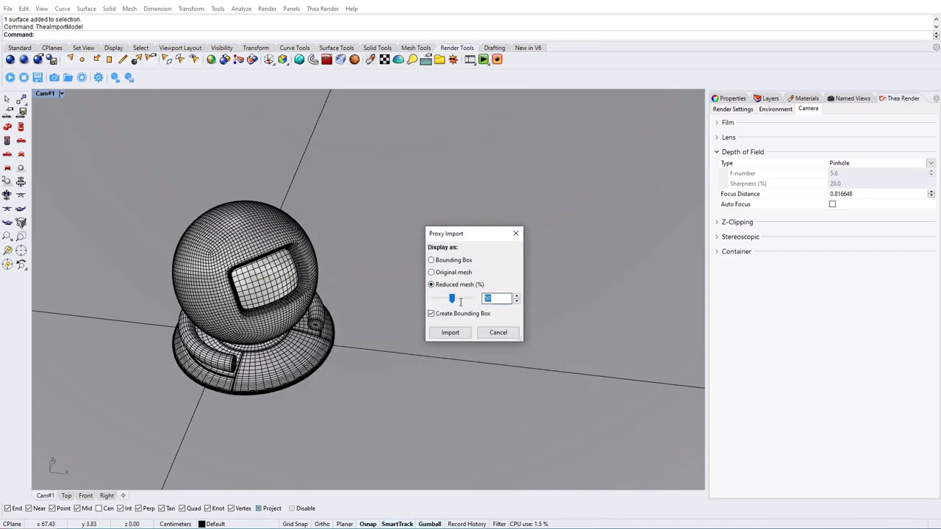
text(95)
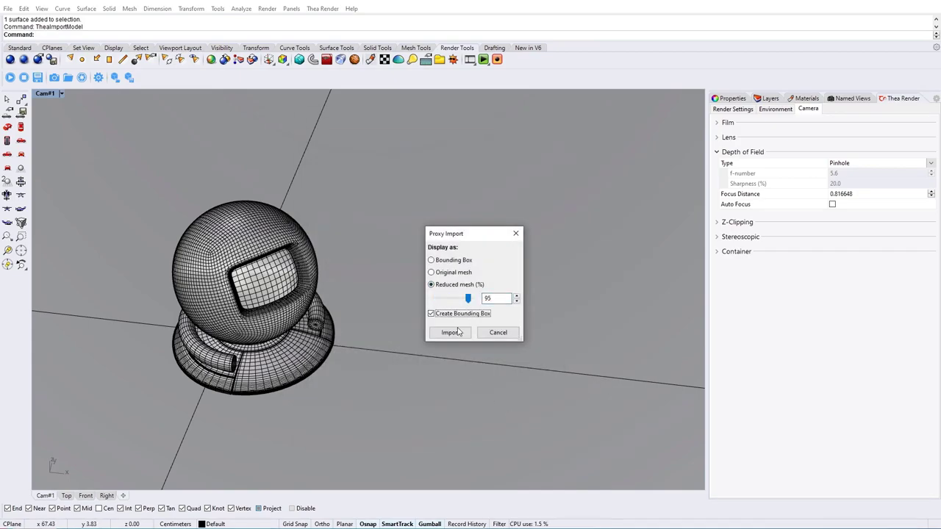
click(452, 333)
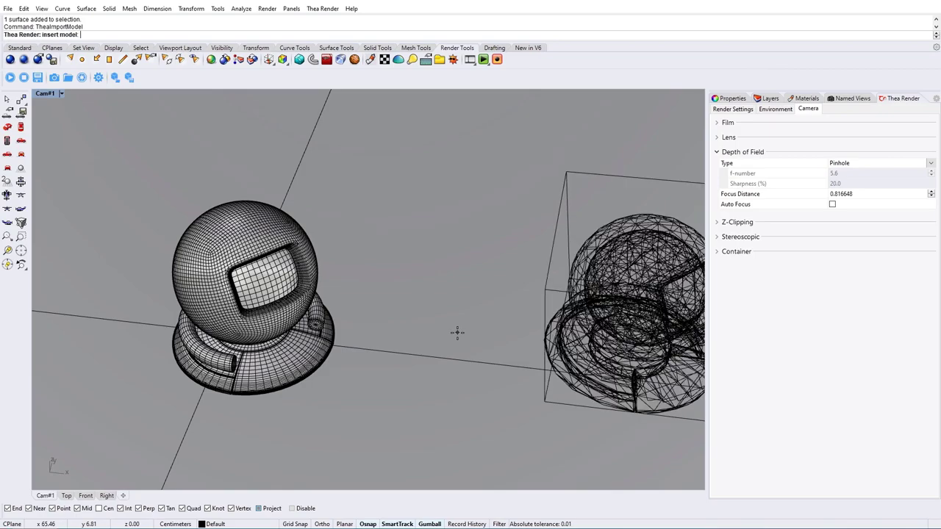
click(431, 294)
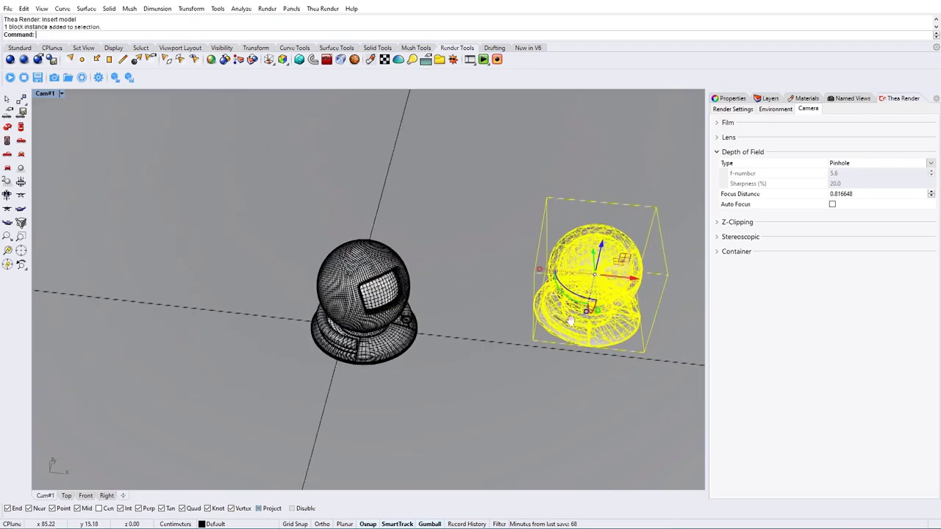
Duplicate the Shaderball proxy until four copies stand around the original, and start the interactive viewport render.
right_drag(607, 266, 550, 274)
drag(548, 271, 433, 141)
key(Escape)
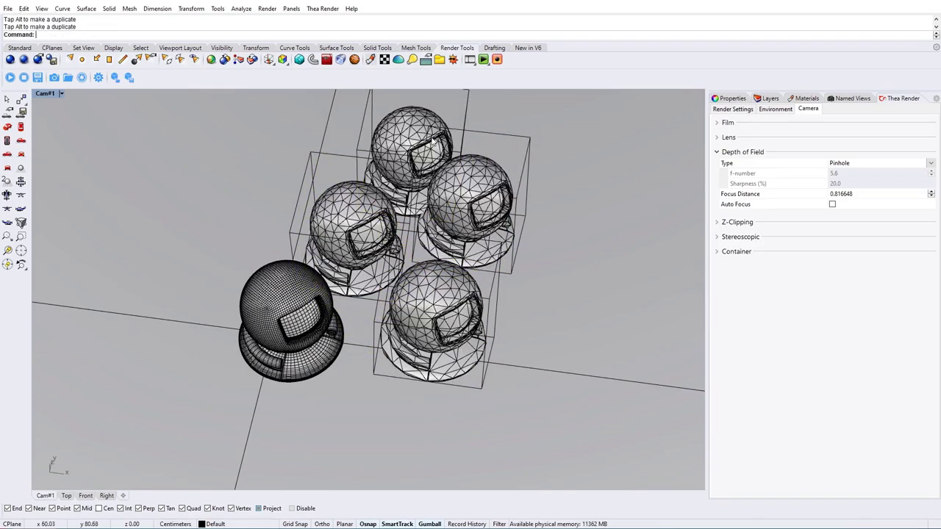
click(11, 77)
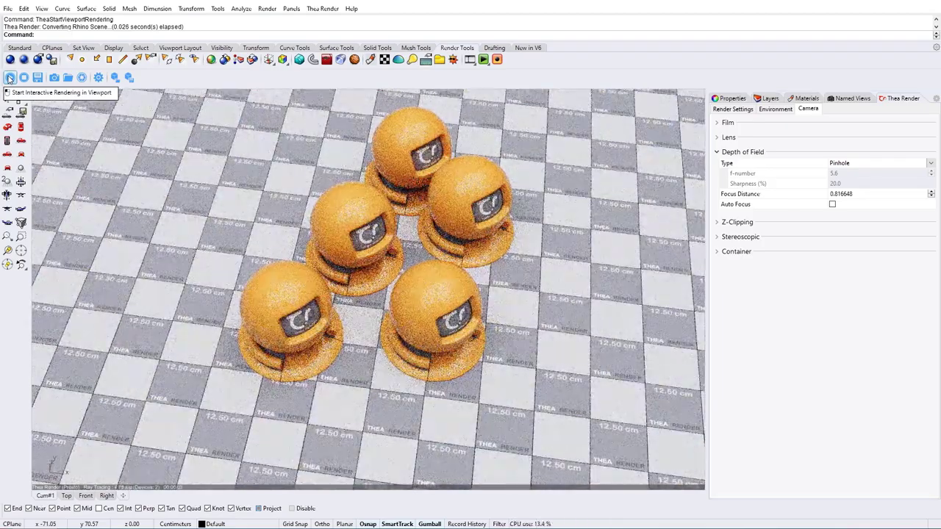